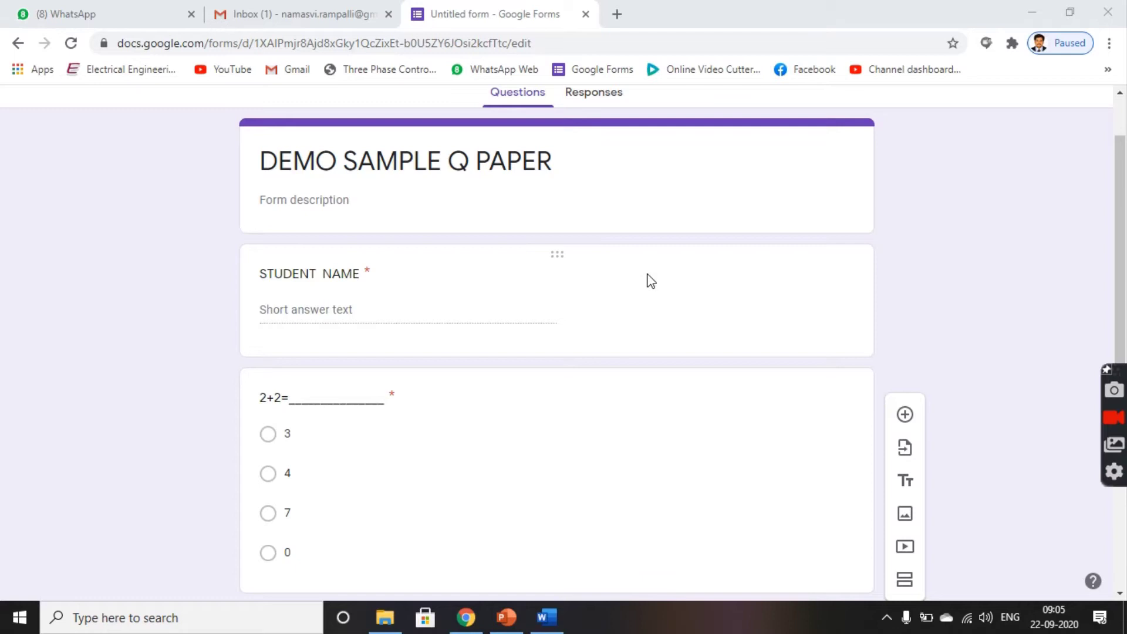
- Switch to the Word question paper and scroll through its questions
{"action": "left_click", "coordinate": [559, 620]}
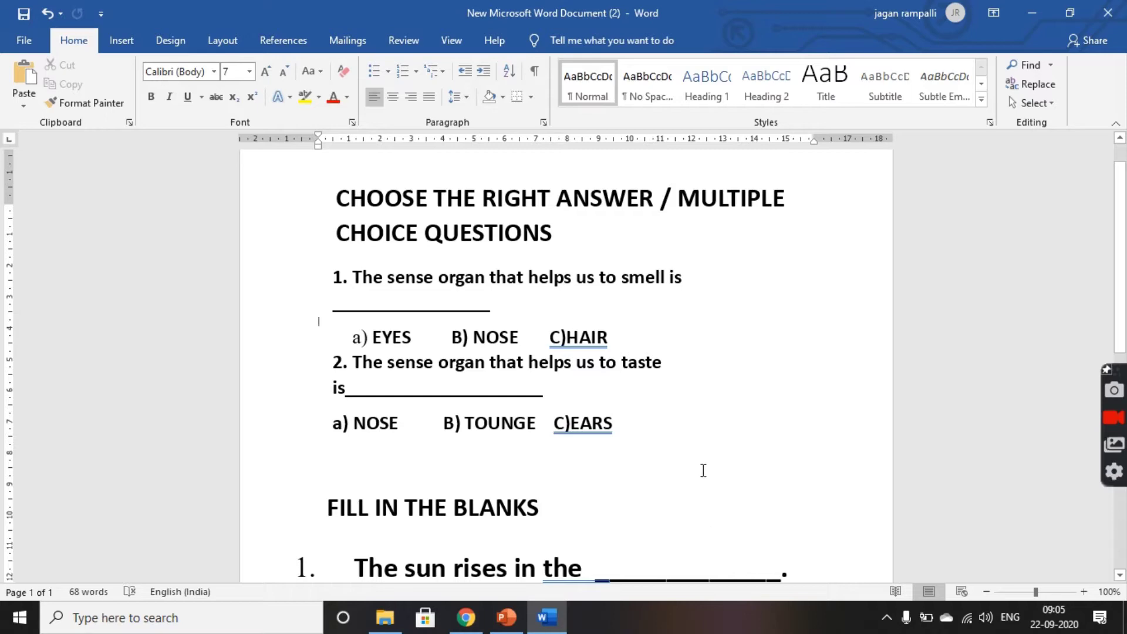
{"action": "scroll", "coordinate": [690, 423], "scroll_direction": "down", "scroll_amount": 4}
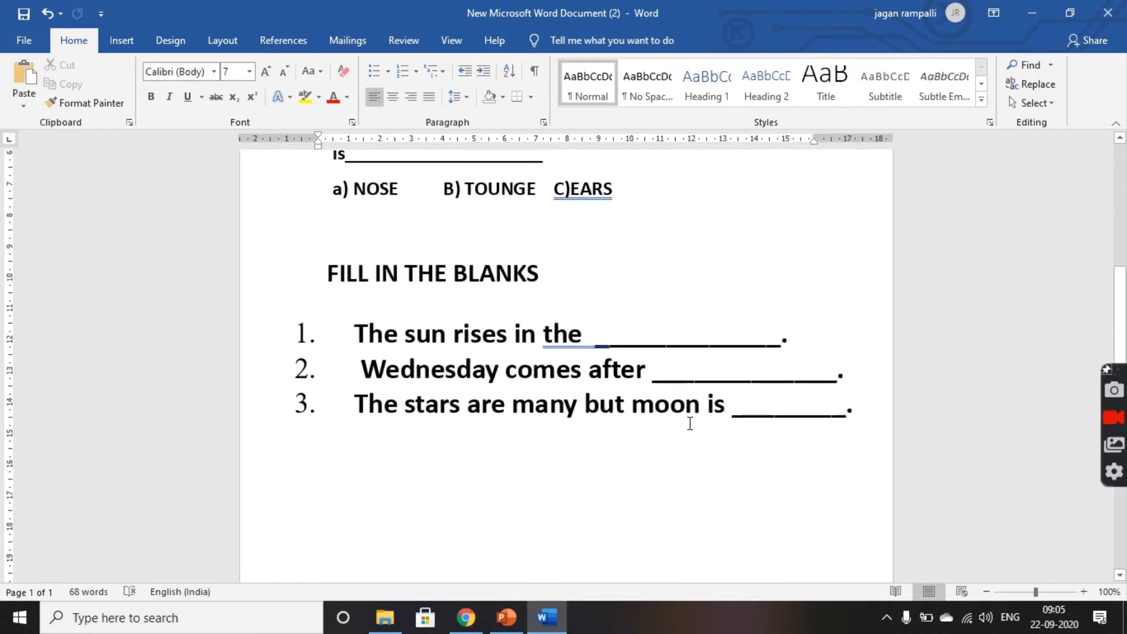
{"action": "scroll", "coordinate": [690, 423], "scroll_direction": "up", "scroll_amount": 5}
{"action": "scroll", "coordinate": [690, 424], "scroll_direction": "down", "scroll_amount": 1}
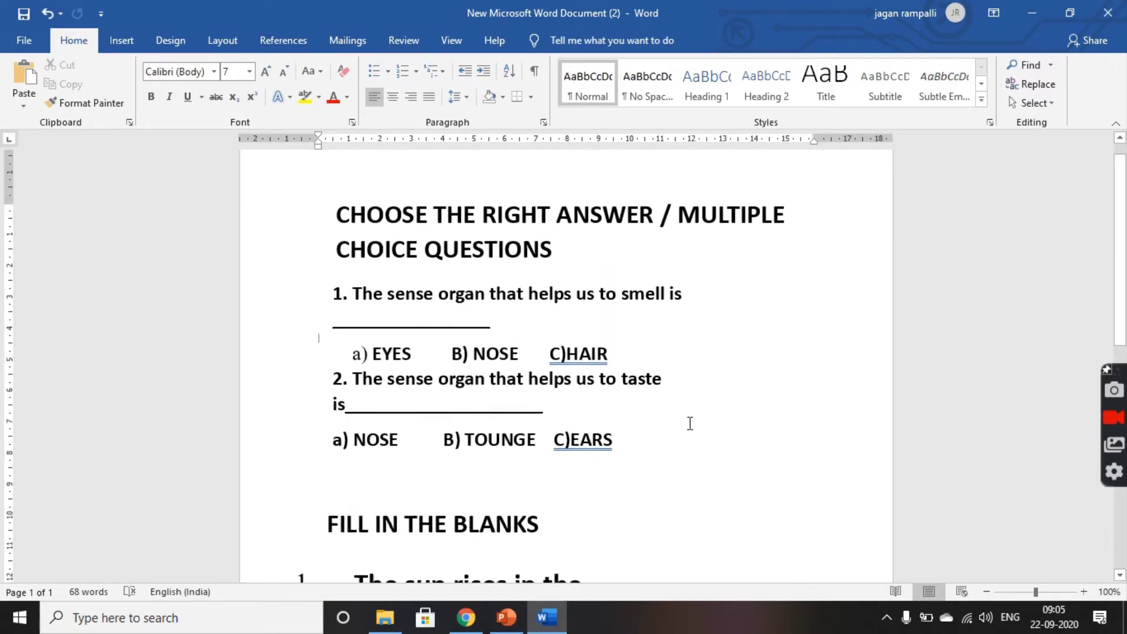
{"action": "scroll", "coordinate": [532, 304], "scroll_direction": "down", "scroll_amount": 6}
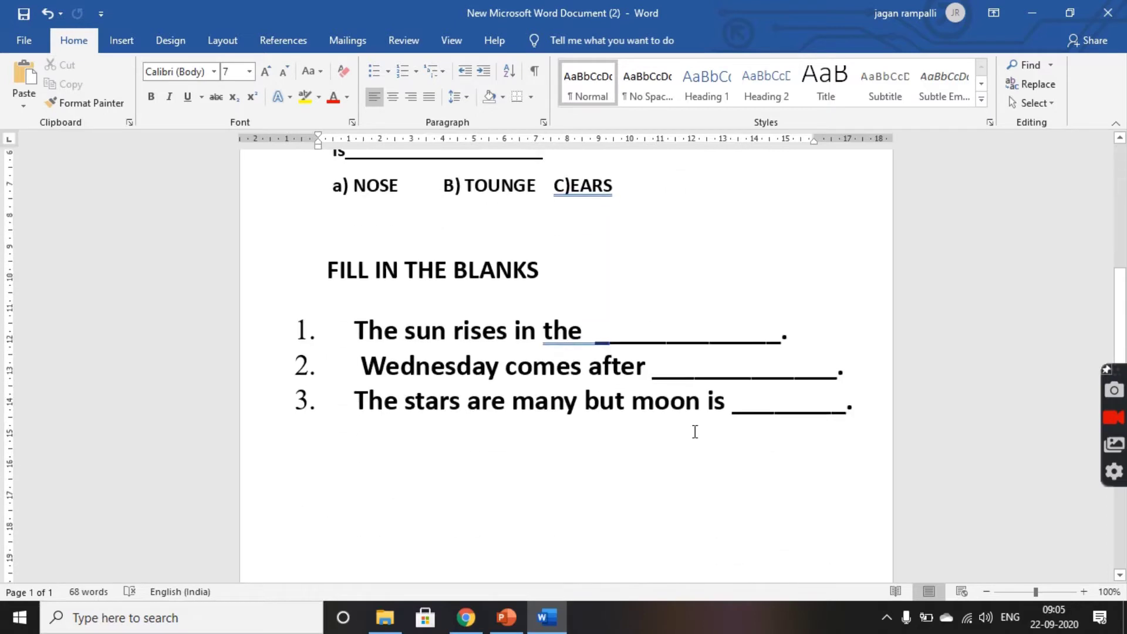
{"action": "scroll", "coordinate": [694, 430], "scroll_direction": "up", "scroll_amount": 2}
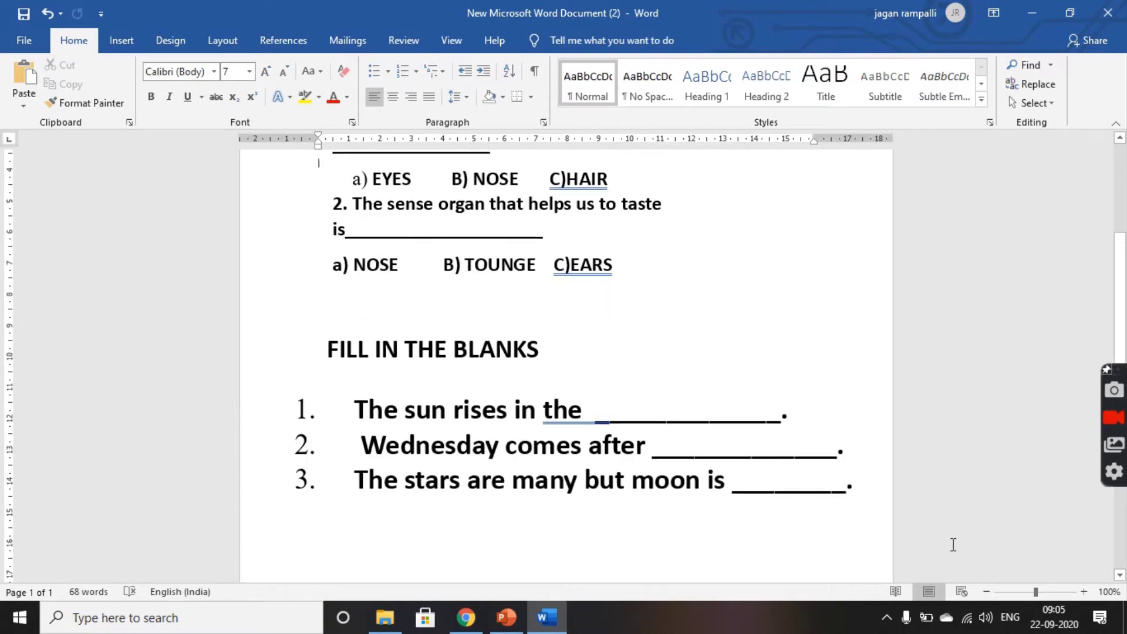
- Zoom the document out to 60%, then back in to 70%
{"action": "left_click", "coordinate": [986, 591]}
{"action": "left_click", "coordinate": [985, 592]}
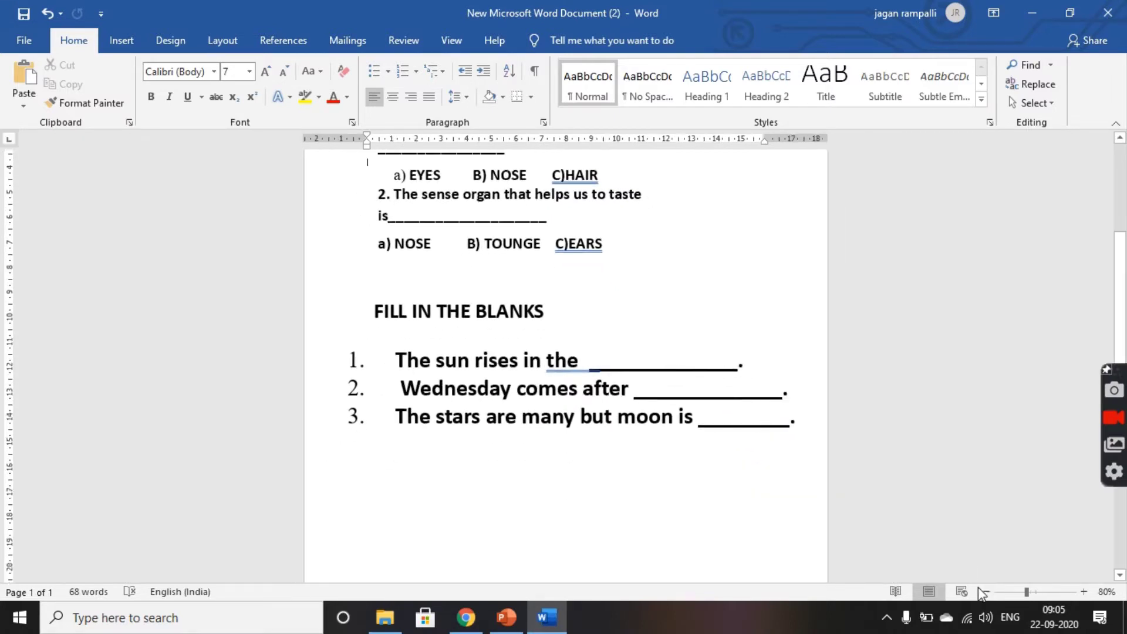
{"action": "scroll", "coordinate": [981, 570], "scroll_direction": "up", "scroll_amount": 3}
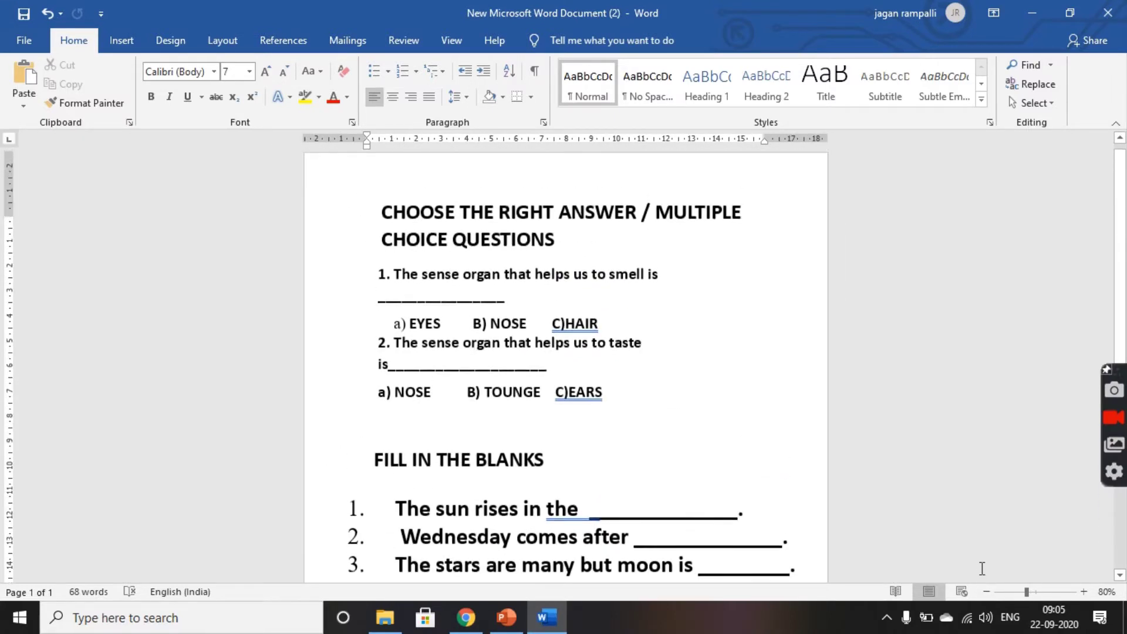
{"action": "scroll", "coordinate": [982, 568], "scroll_direction": "down", "scroll_amount": 1}
{"action": "scroll", "coordinate": [982, 568], "scroll_direction": "up", "scroll_amount": 1}
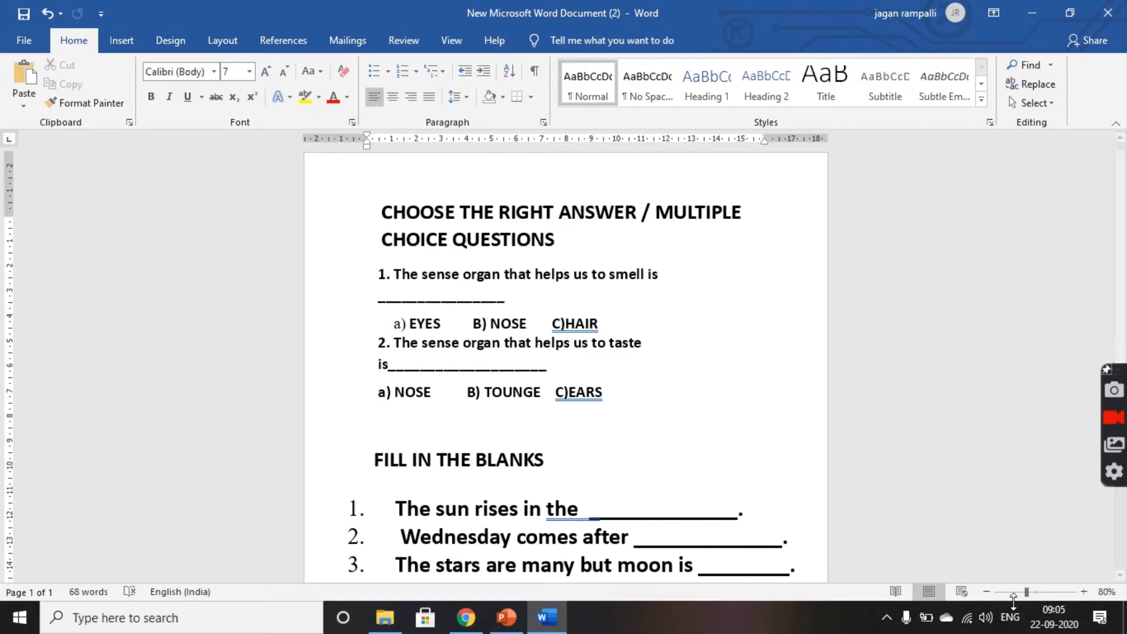
{"action": "left_click", "coordinate": [986, 591]}
{"action": "left_click", "coordinate": [987, 593]}
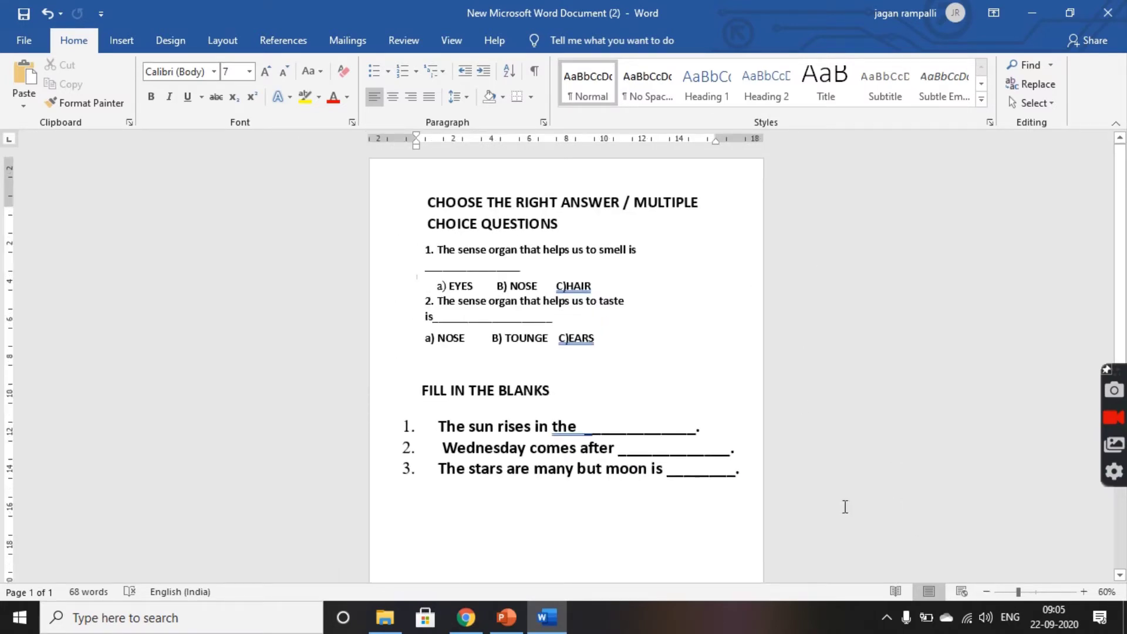
{"action": "left_click", "coordinate": [1084, 593]}
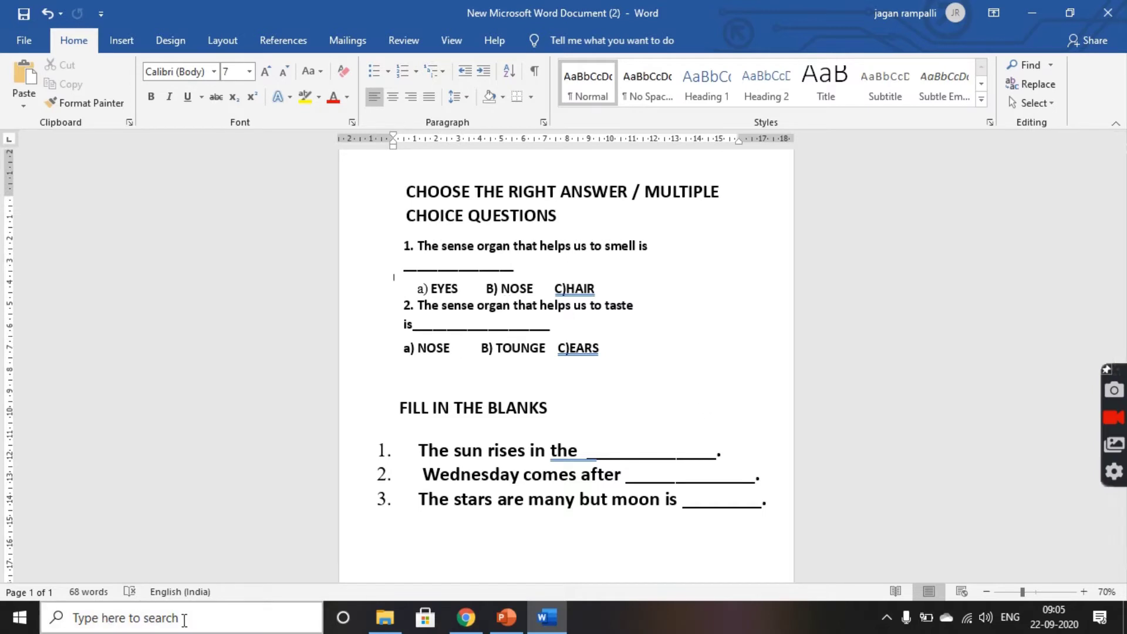
- Search Windows for 'sni' and launch the Snipping Tool
{"action": "left_click", "coordinate": [183, 621]}
{"action": "type", "text": "s"}
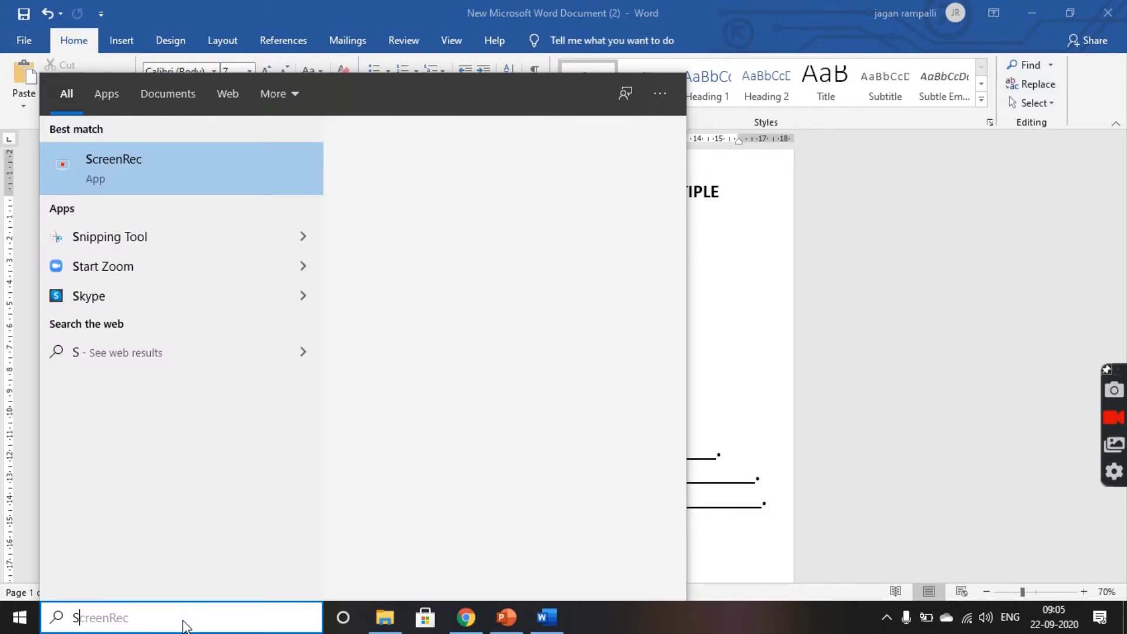
{"action": "type", "text": "NI"}
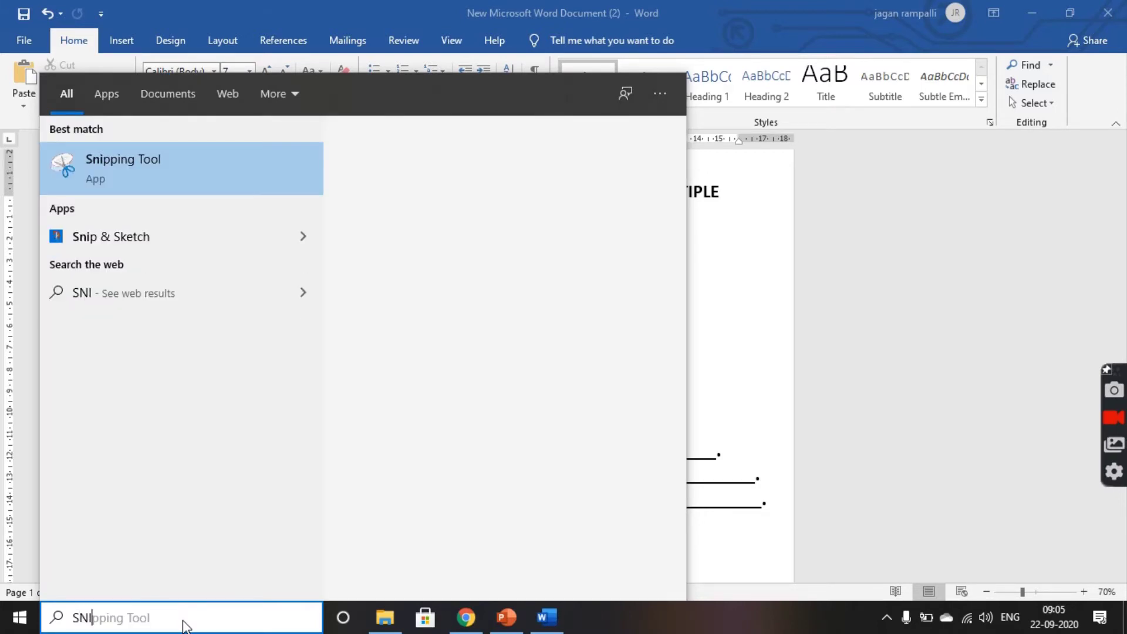
{"action": "left_click", "coordinate": [195, 158]}
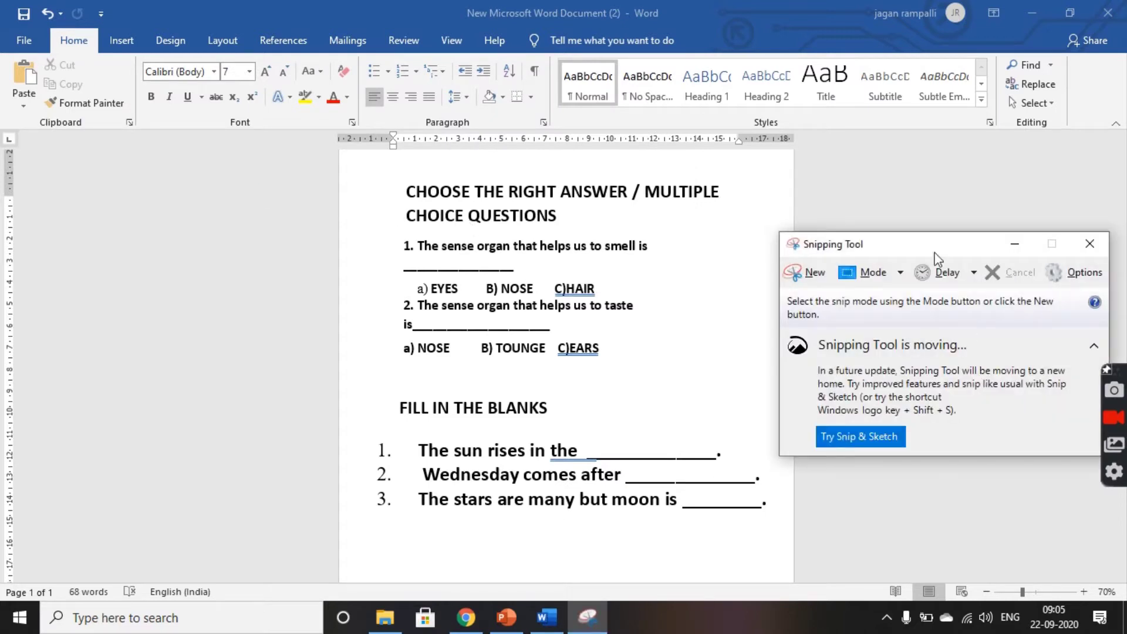
- Snip a rectangle around the whole question paper page, covering both sections
{"action": "left_click_drag", "start_coordinate": [938, 246], "coordinate": [947, 245]}
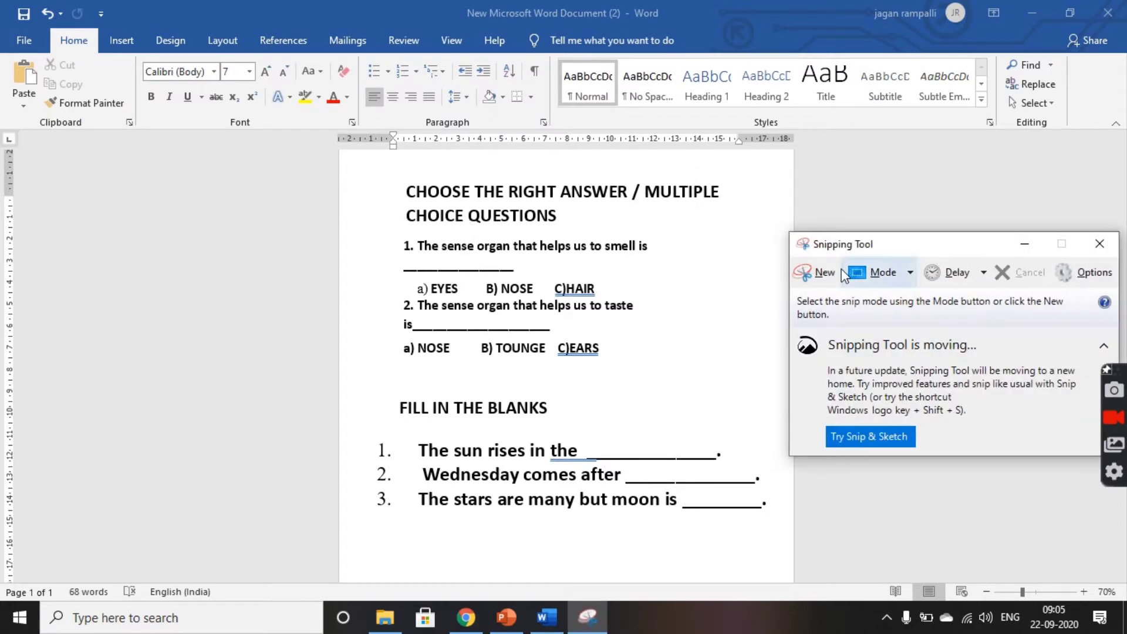
{"action": "left_click", "coordinate": [825, 274]}
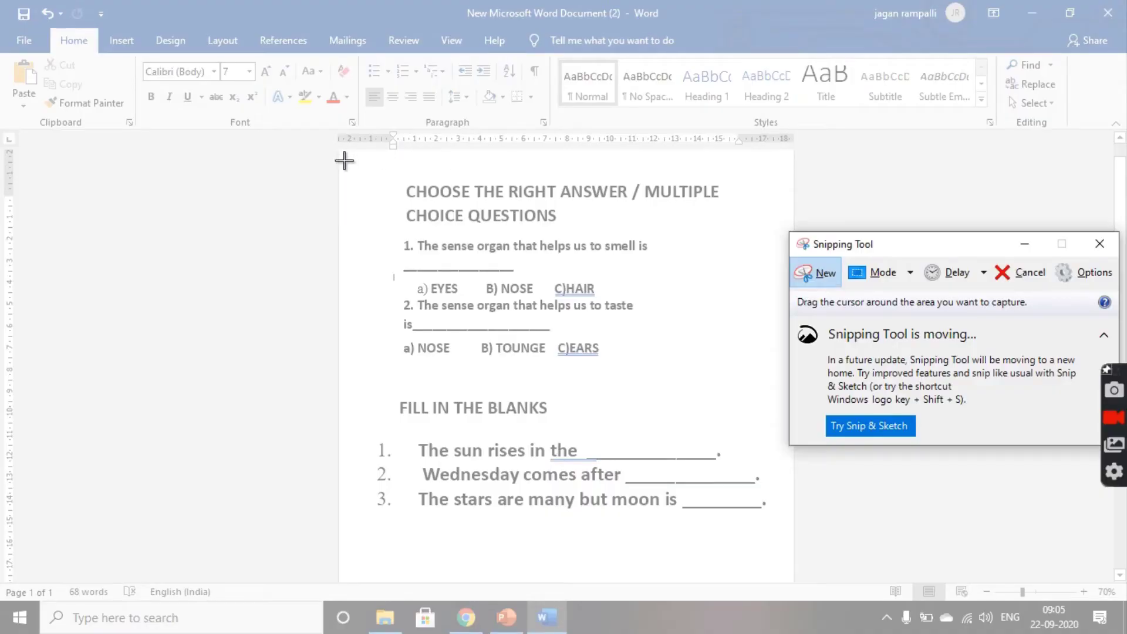
{"action": "left_click_drag", "start_coordinate": [345, 160], "coordinate": [791, 557]}
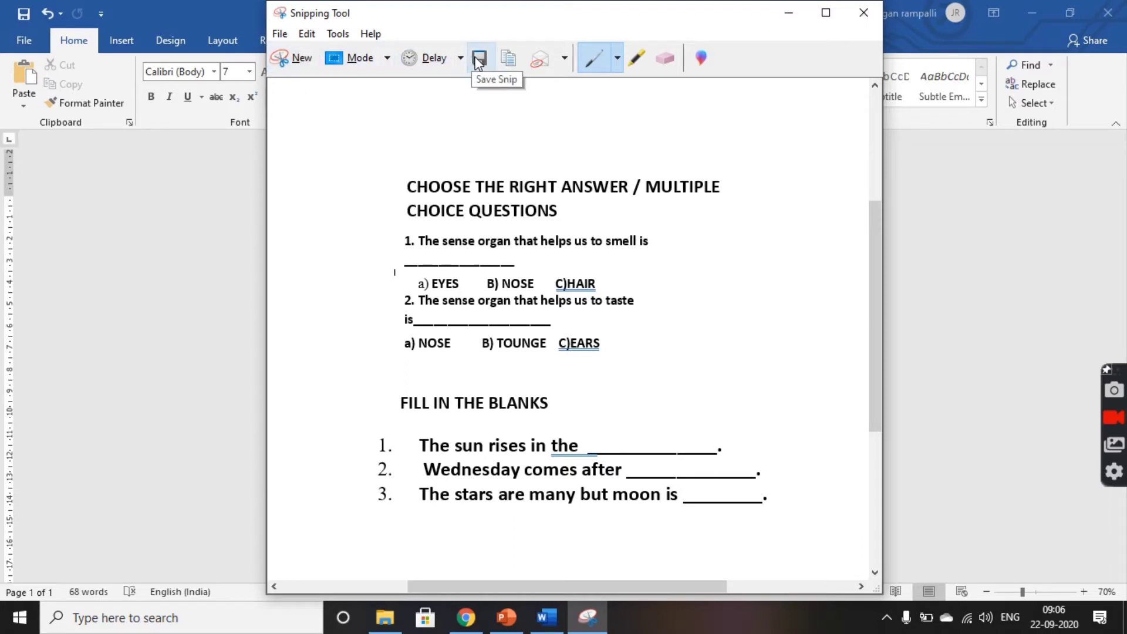
- Save the snip to the Desktop with the file name GF 1
{"action": "left_click", "coordinate": [479, 60]}
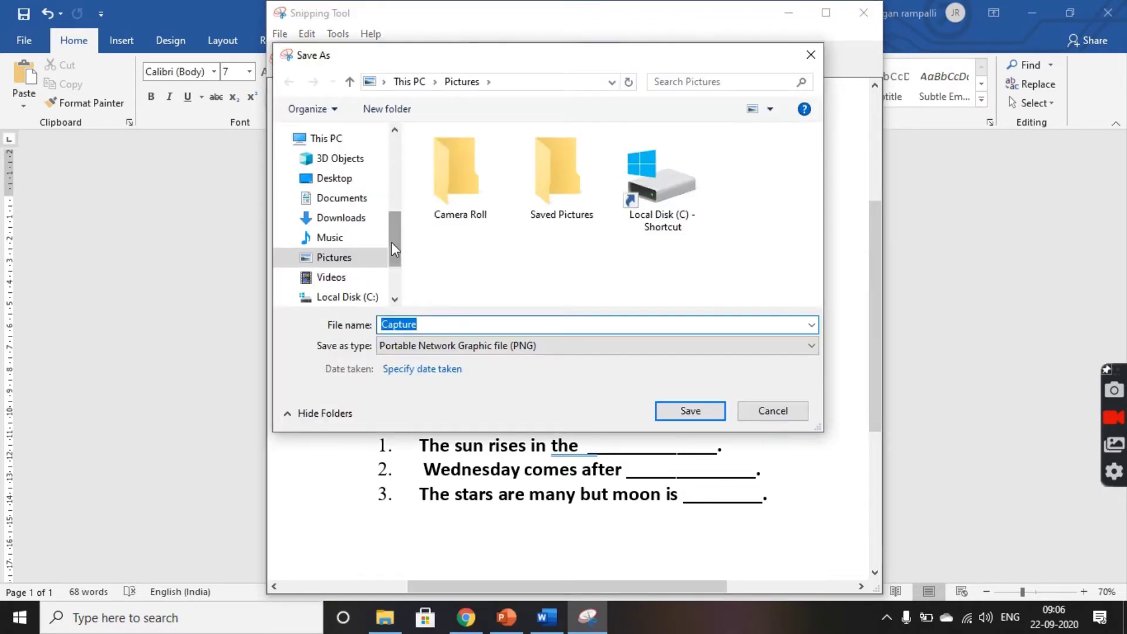
{"action": "left_click_drag", "start_coordinate": [393, 250], "coordinate": [395, 167]}
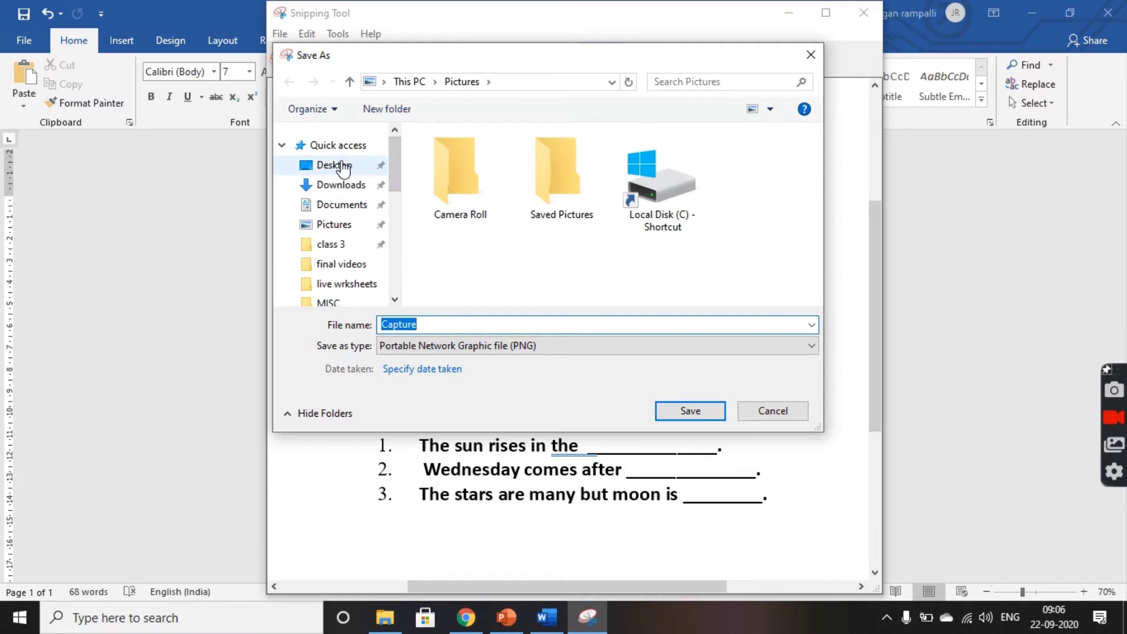
{"action": "left_click", "coordinate": [344, 167]}
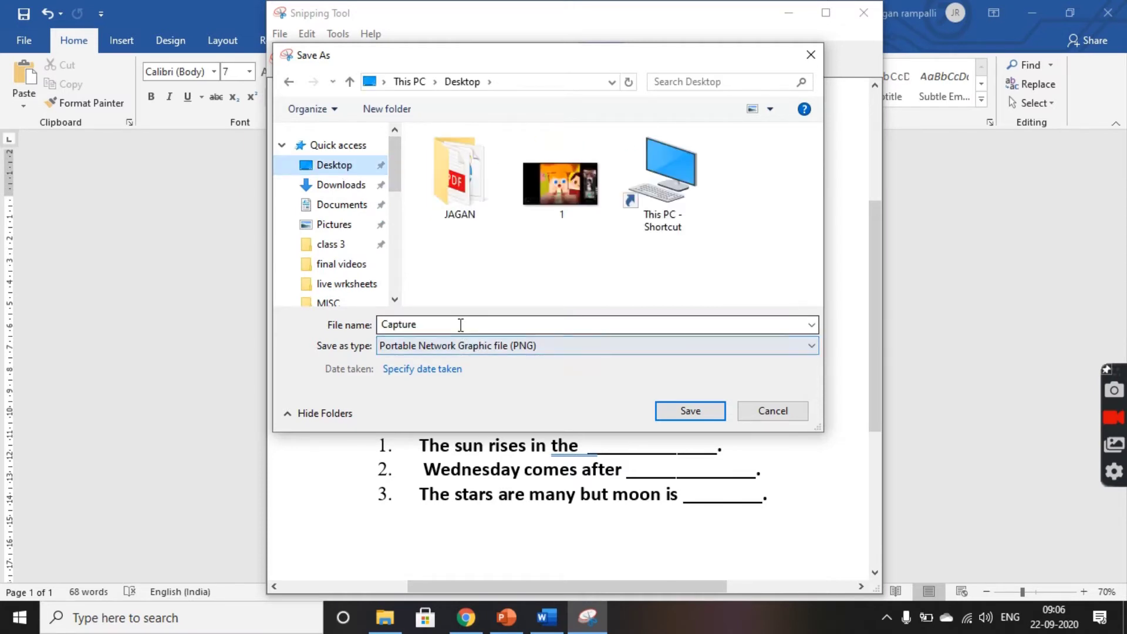
{"action": "double_click", "coordinate": [461, 325]}
{"action": "type", "text": "GF 1"}
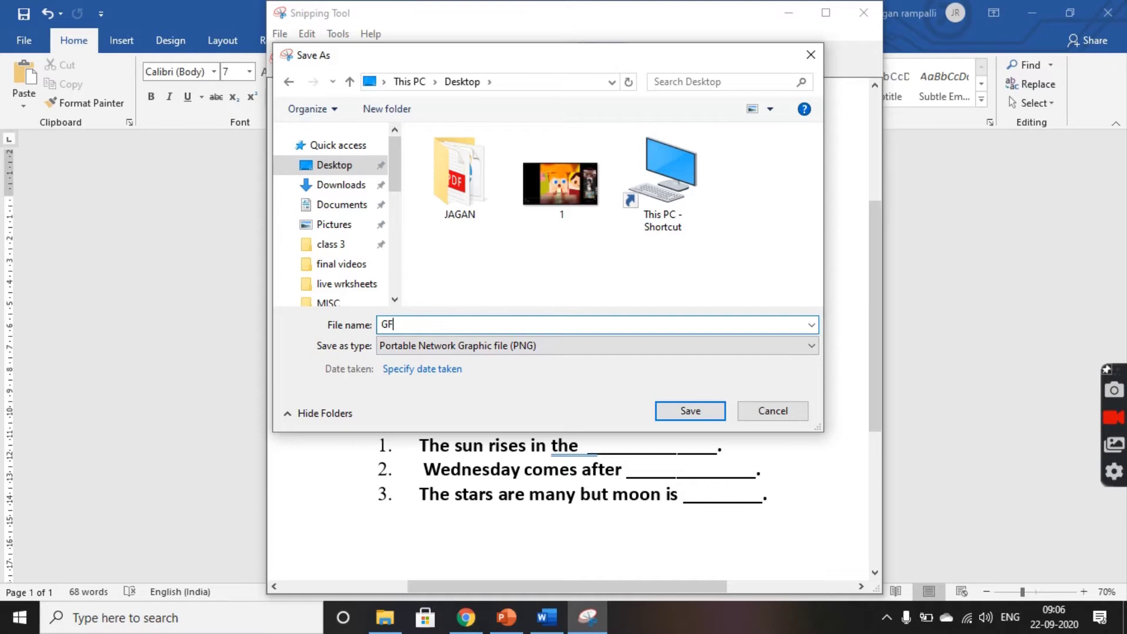
{"action": "left_click", "coordinate": [690, 413]}
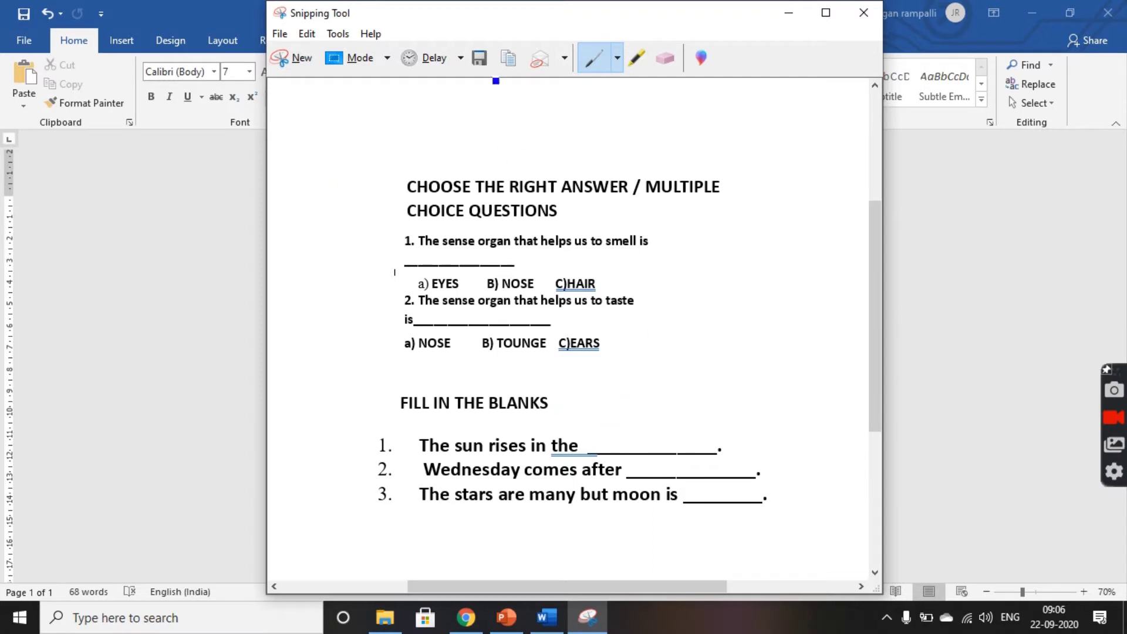
- Close Snipping Tool, return to Google Forms and title the new question 'ANSWER THE FOLLOWING'
{"action": "left_click", "coordinate": [864, 13]}
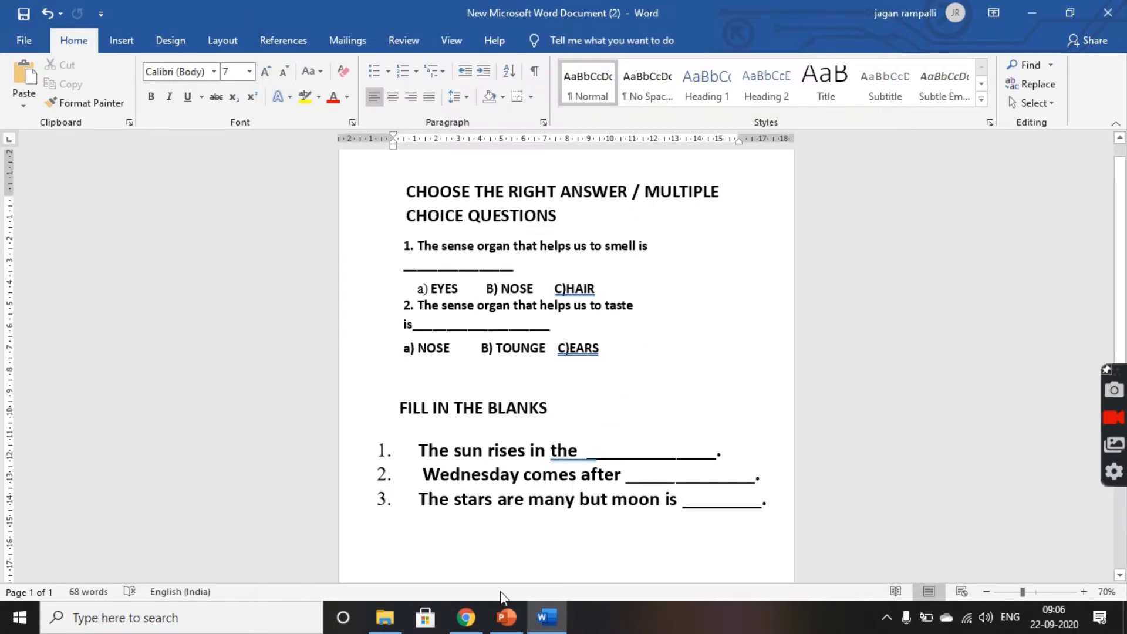
{"action": "left_click", "coordinate": [465, 616]}
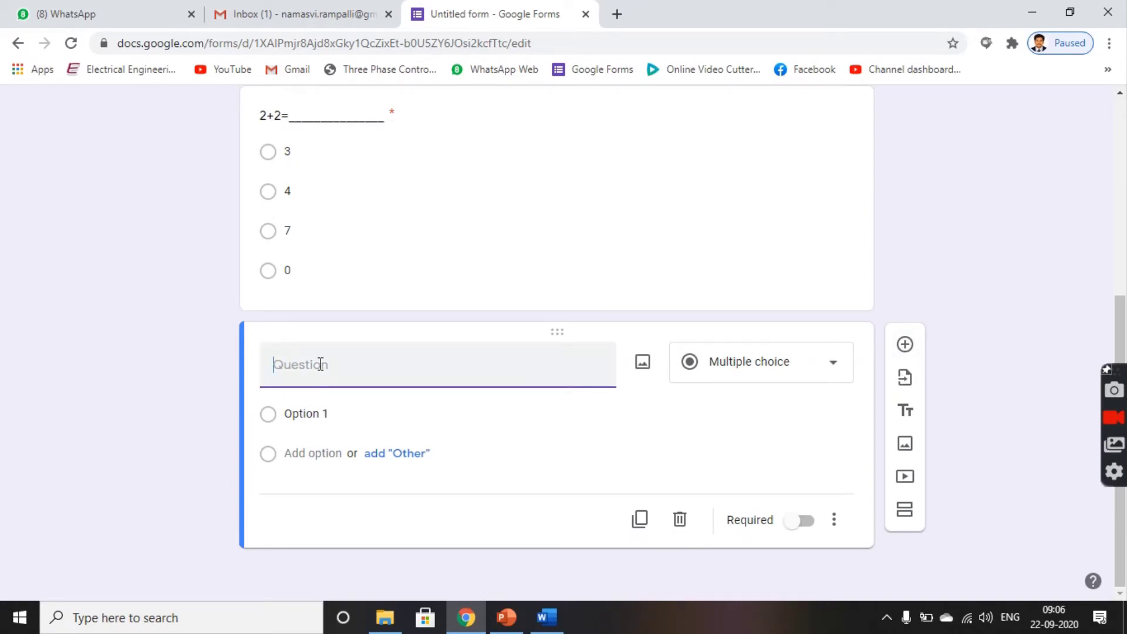
{"action": "type", "text": "ANSWER THE FOLLOWING"}
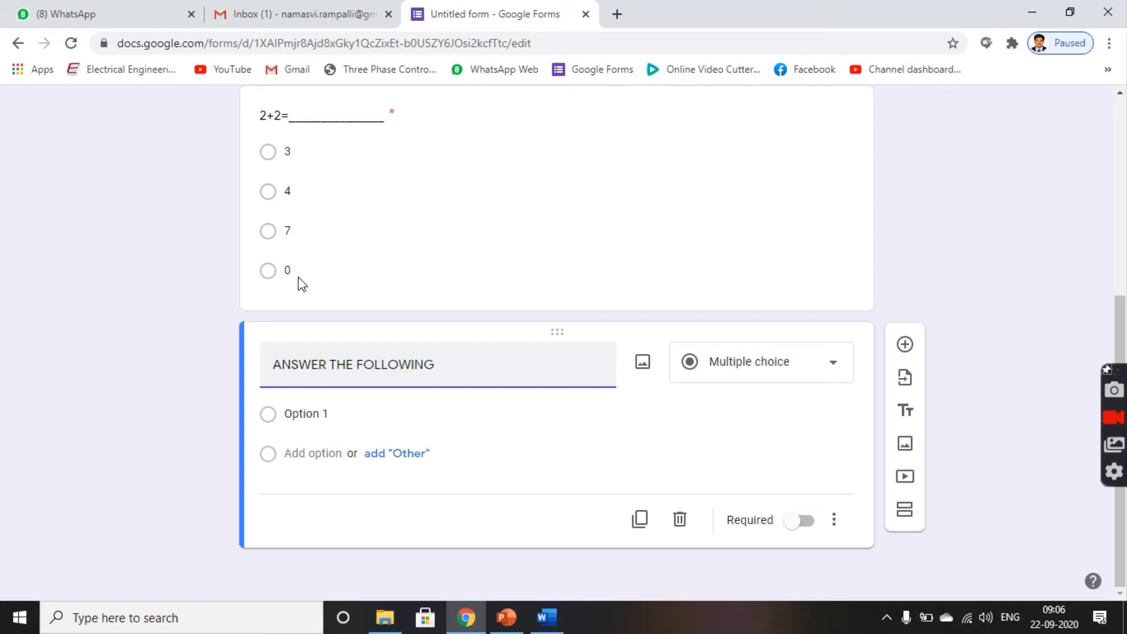
- Upload the Desktop image GF 1 into the ANSWER THE FOLLOWING question
{"action": "left_click", "coordinate": [642, 366]}
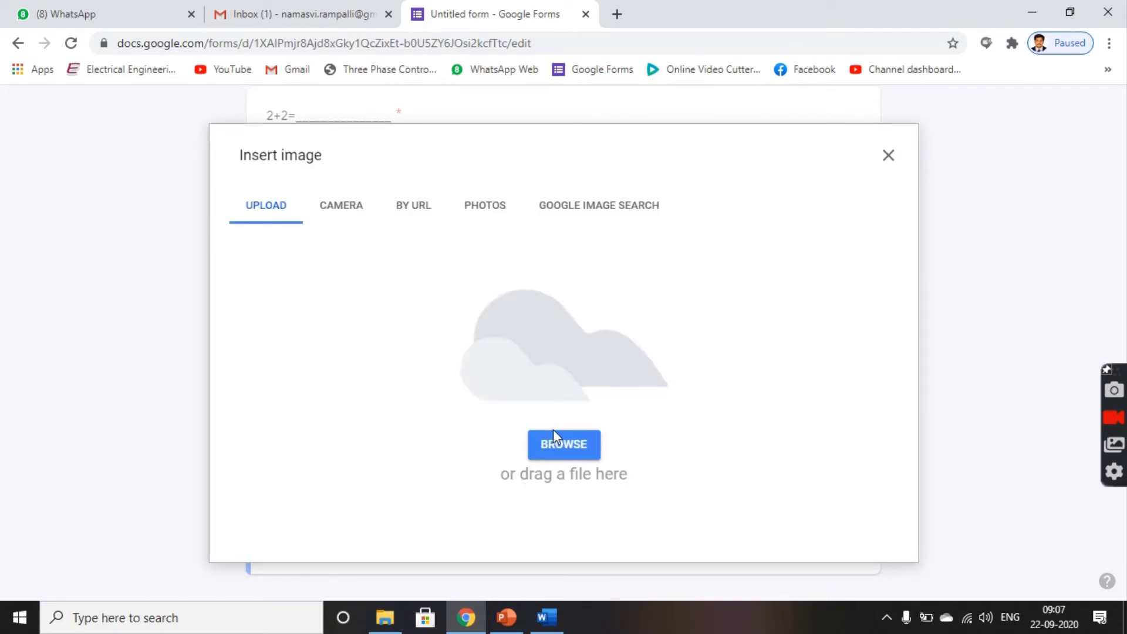
{"action": "left_click", "coordinate": [562, 443]}
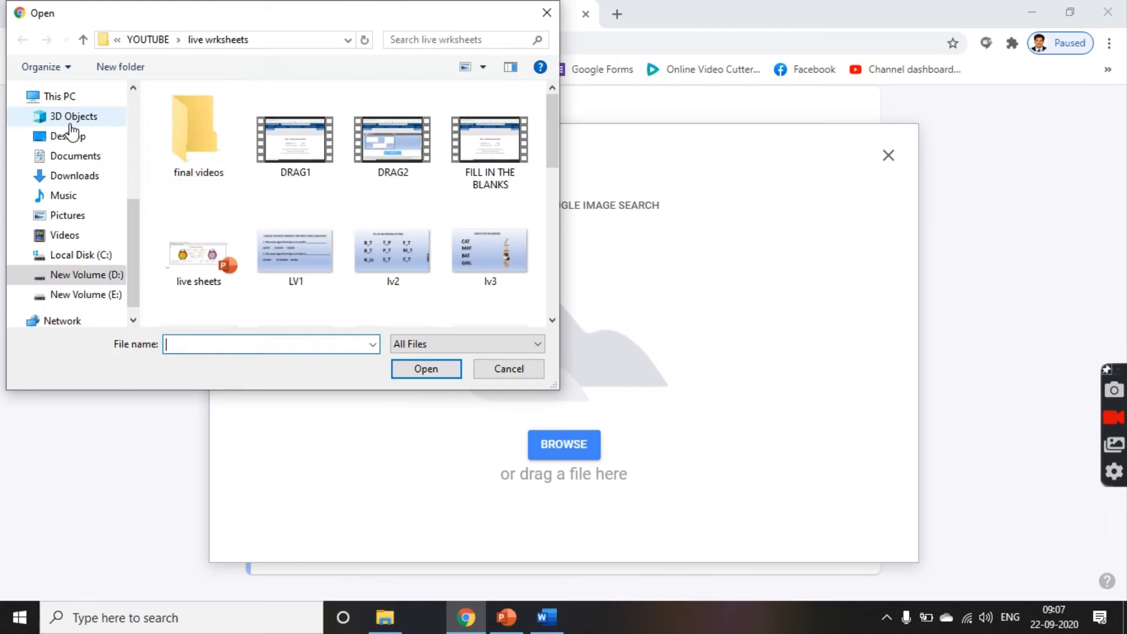
{"action": "left_click", "coordinate": [73, 141]}
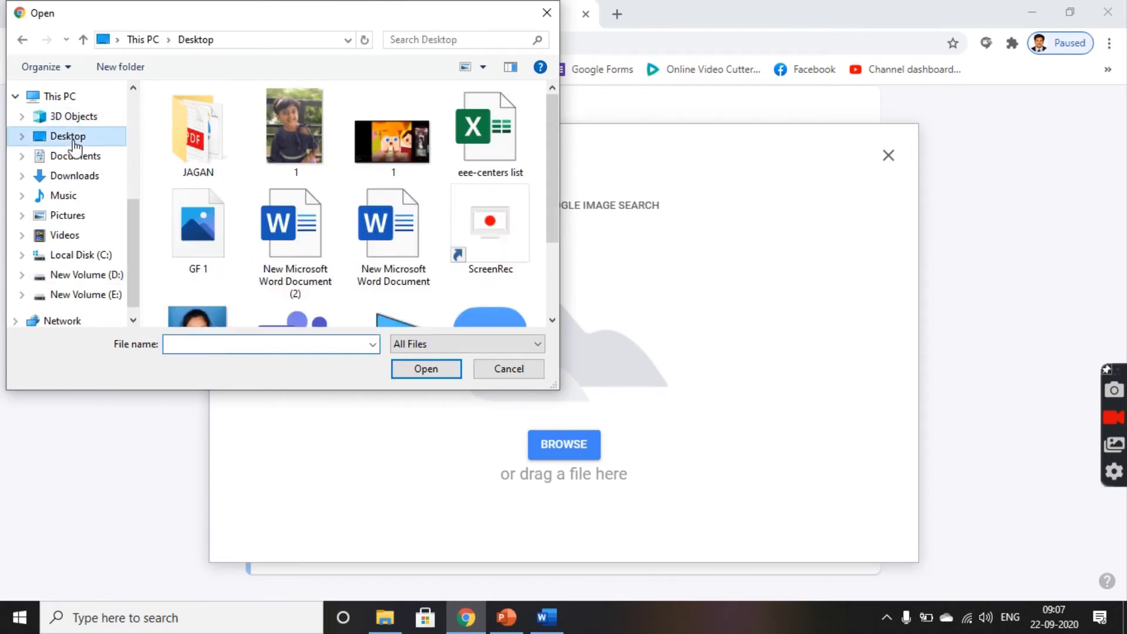
{"action": "scroll", "coordinate": [387, 289], "scroll_direction": "down", "scroll_amount": 1}
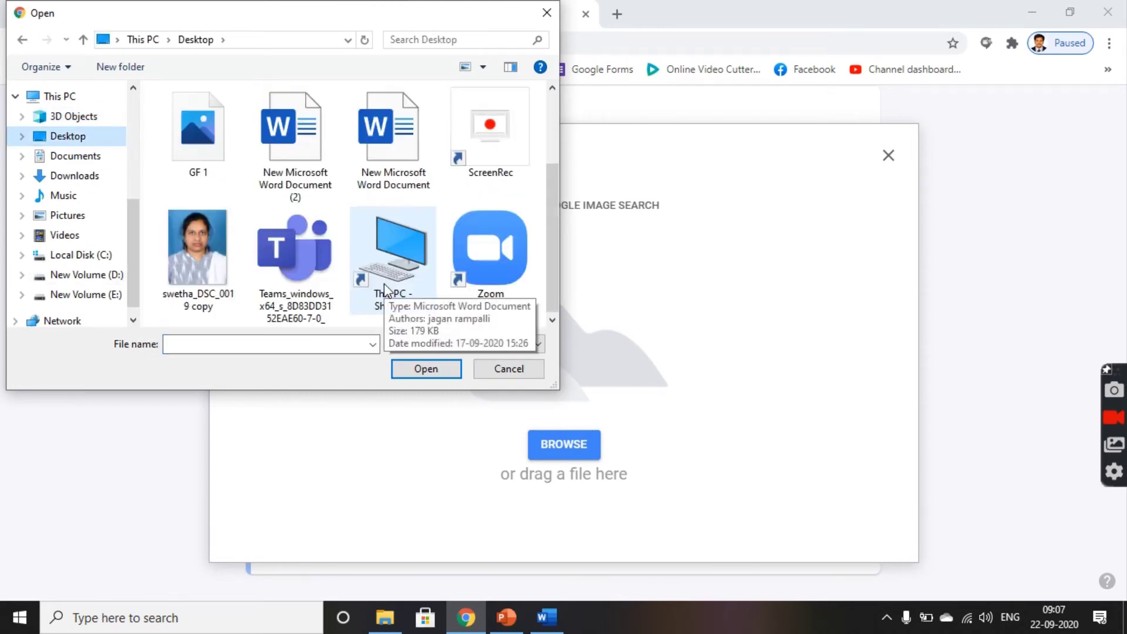
{"action": "scroll", "coordinate": [407, 303], "scroll_direction": "up", "scroll_amount": 1}
{"action": "left_click", "coordinate": [218, 248]}
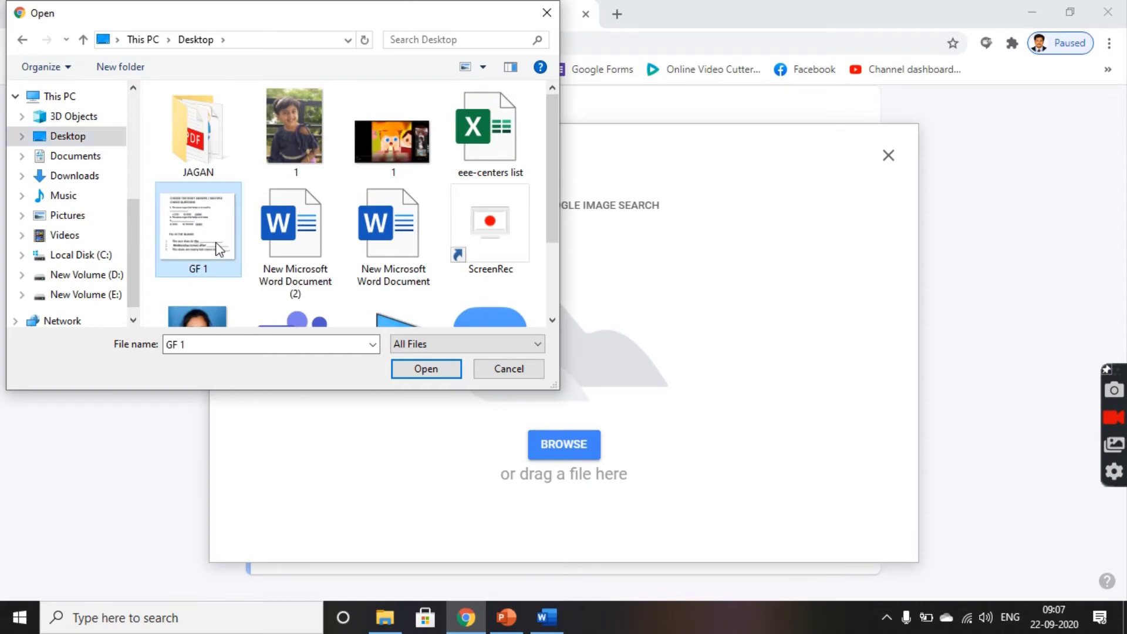
{"action": "double_click", "coordinate": [218, 249]}
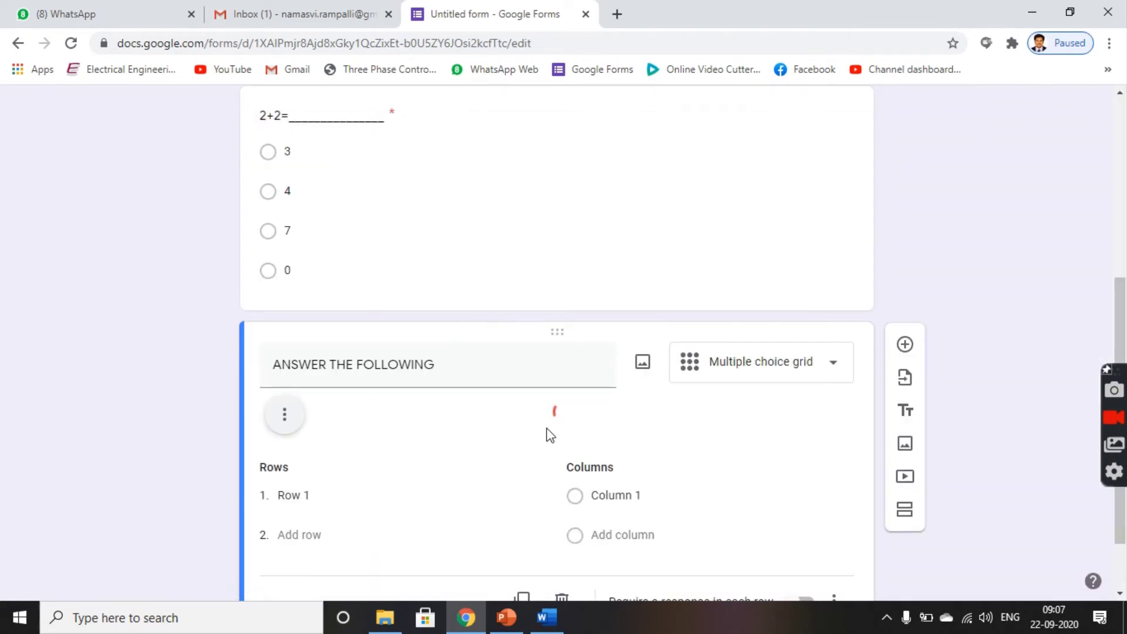
- Shrink the GF 1 worksheet image slightly by dragging its corner handle
{"action": "scroll", "coordinate": [547, 428], "scroll_direction": "down", "scroll_amount": 5}
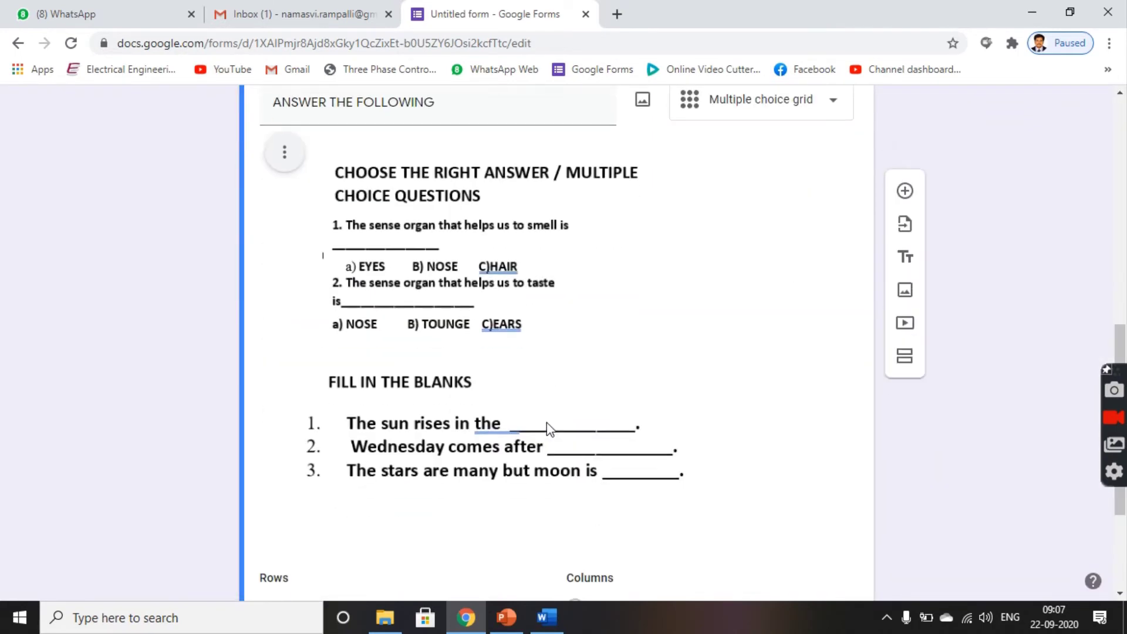
{"action": "scroll", "coordinate": [547, 428], "scroll_direction": "down", "scroll_amount": 3}
{"action": "left_click", "coordinate": [542, 296]}
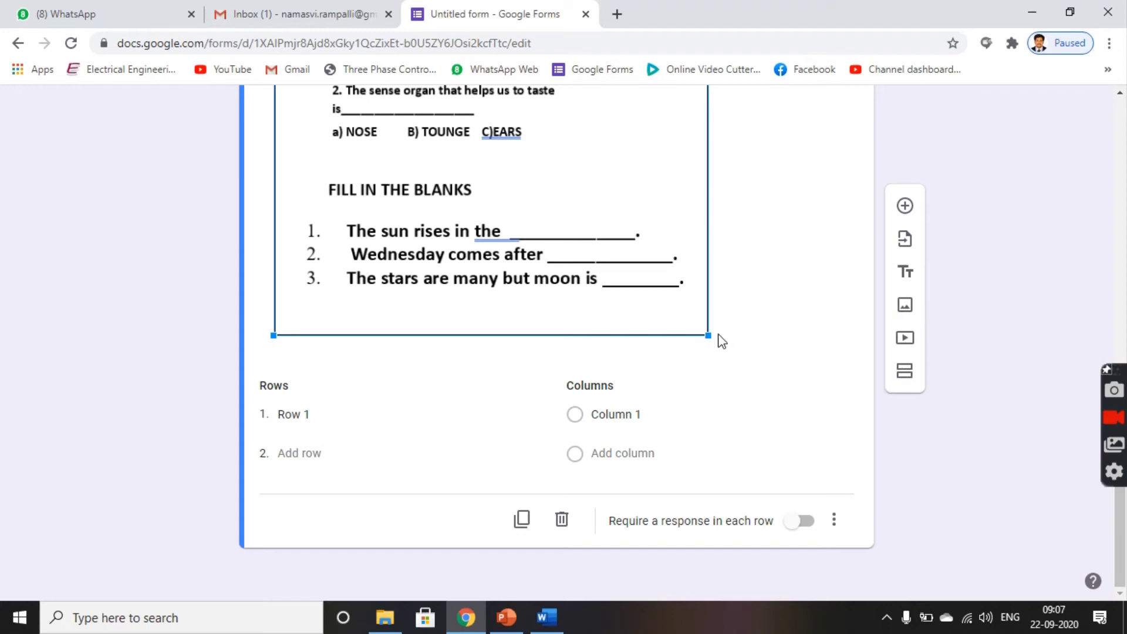
{"action": "left_click_drag", "start_coordinate": [708, 335], "coordinate": [759, 312]}
{"action": "scroll", "coordinate": [760, 312], "scroll_direction": "up", "scroll_amount": 10}
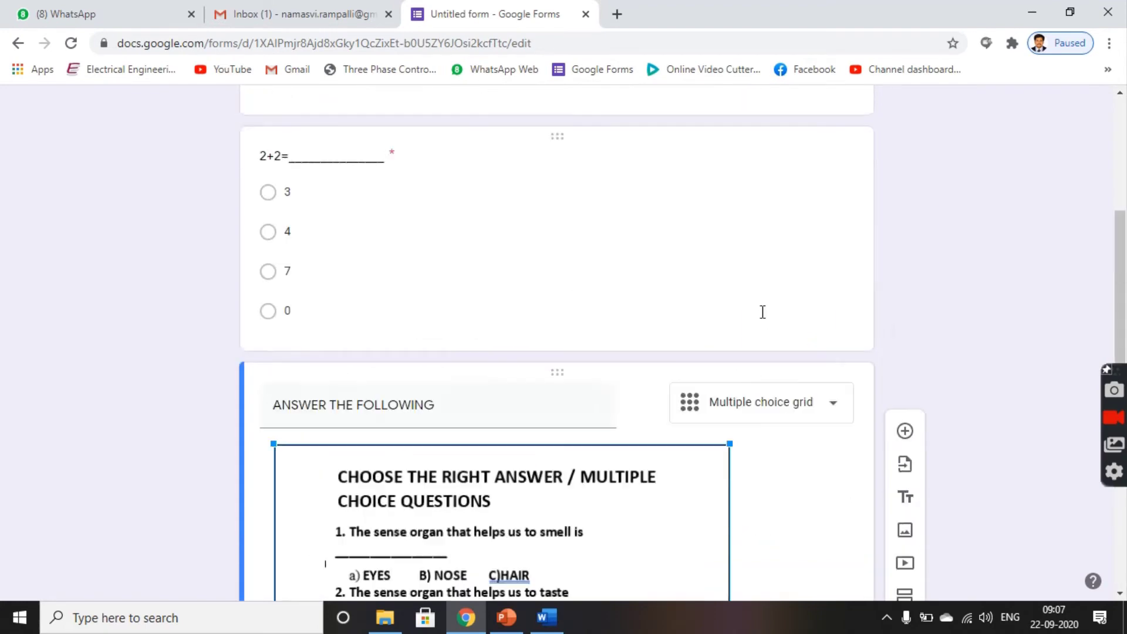
{"action": "scroll", "coordinate": [762, 317], "scroll_direction": "down", "scroll_amount": 8}
{"action": "scroll", "coordinate": [765, 318], "scroll_direction": "up", "scroll_amount": 3}
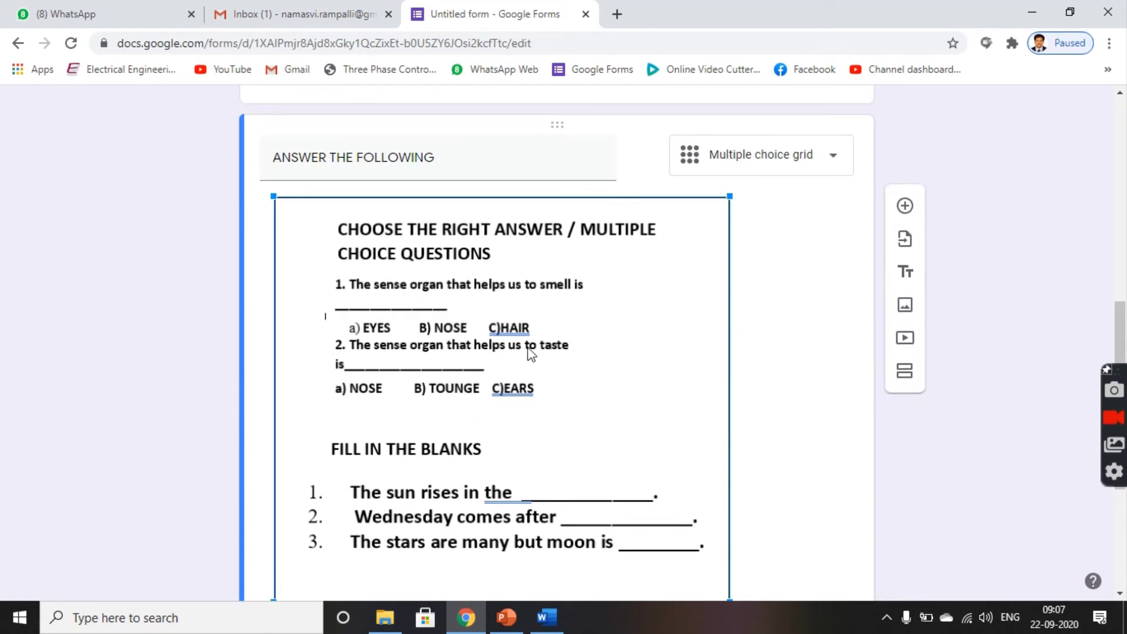
- Turn on 'Require a response in each row' for the grid question
{"action": "scroll", "coordinate": [530, 352], "scroll_direction": "down", "scroll_amount": 5}
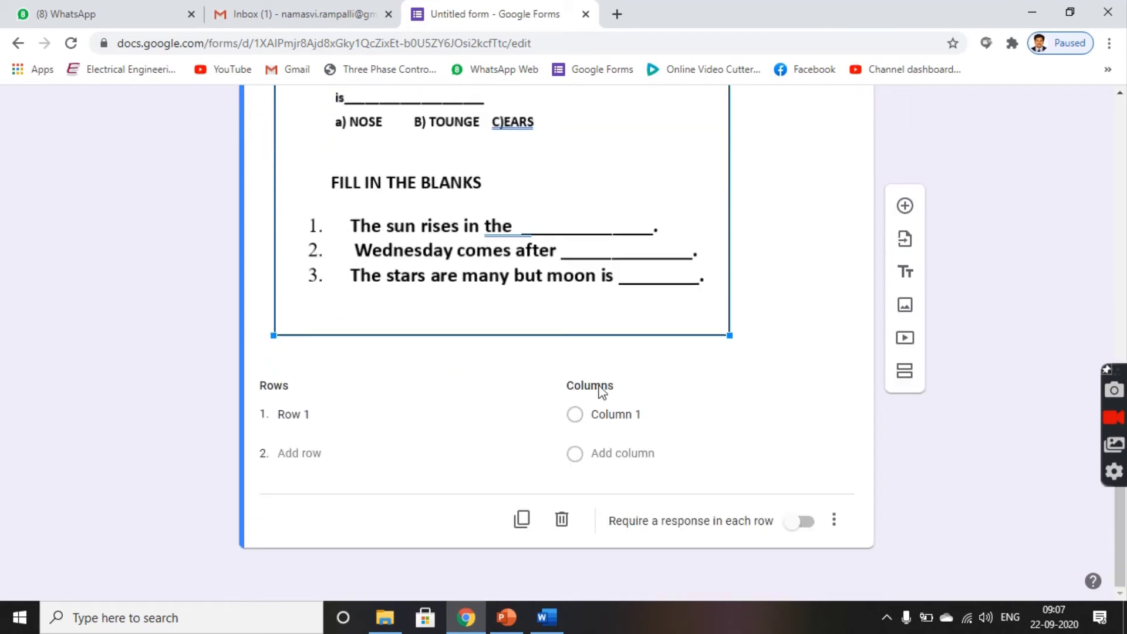
{"action": "left_click", "coordinate": [795, 526]}
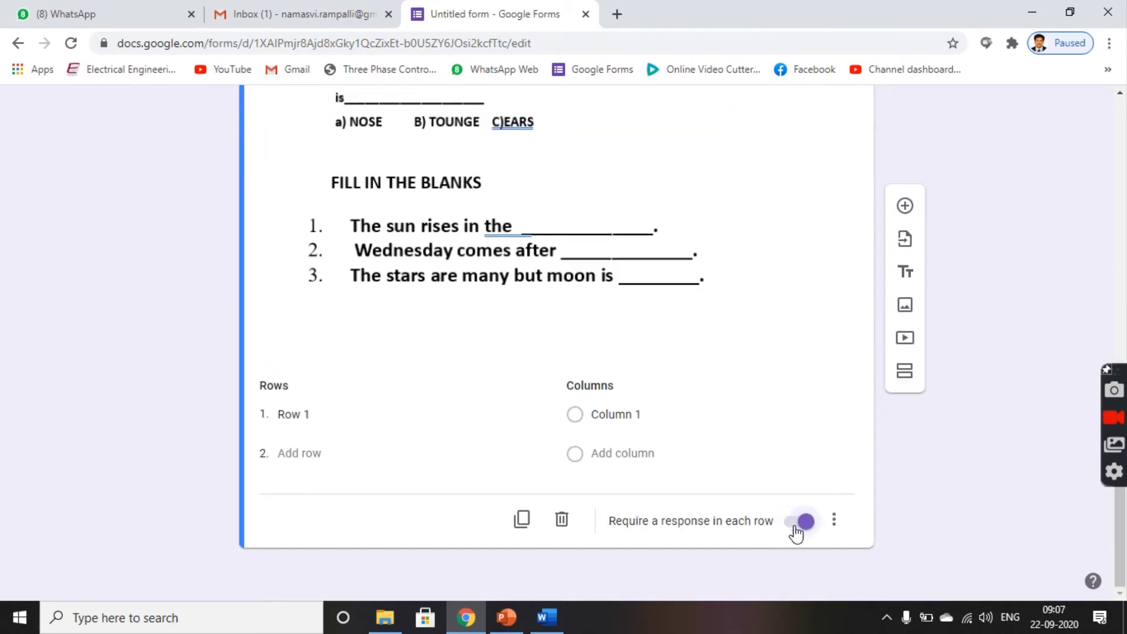
- Enable 'Make this a quiz' under the Quizzes settings and save
{"action": "scroll", "coordinate": [573, 393], "scroll_direction": "up", "scroll_amount": 15}
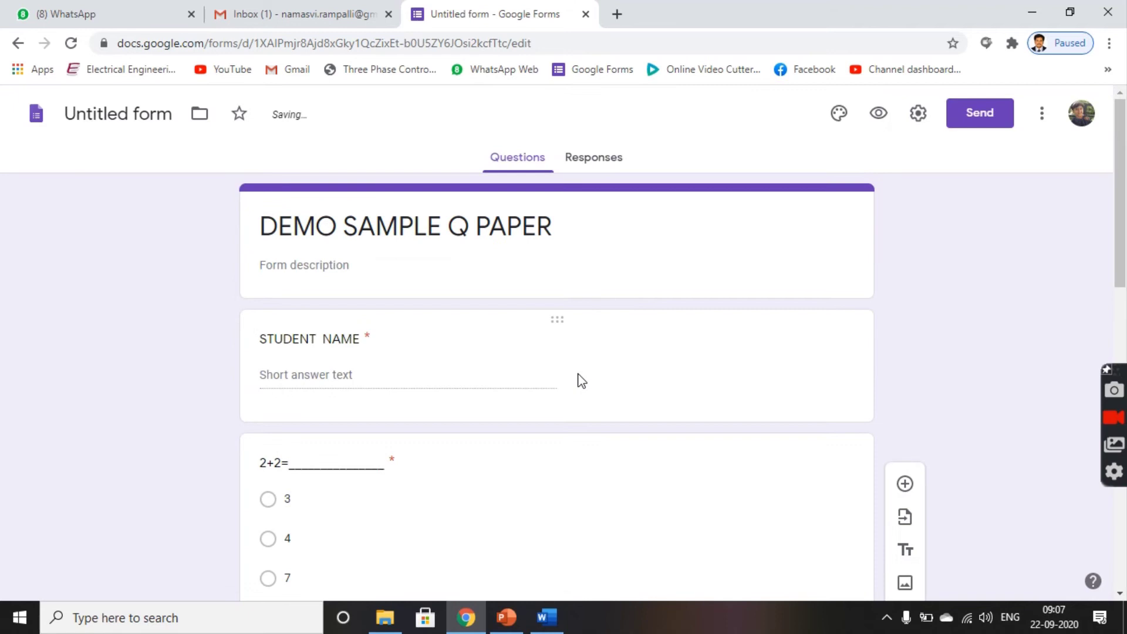
{"action": "left_click", "coordinate": [920, 117]}
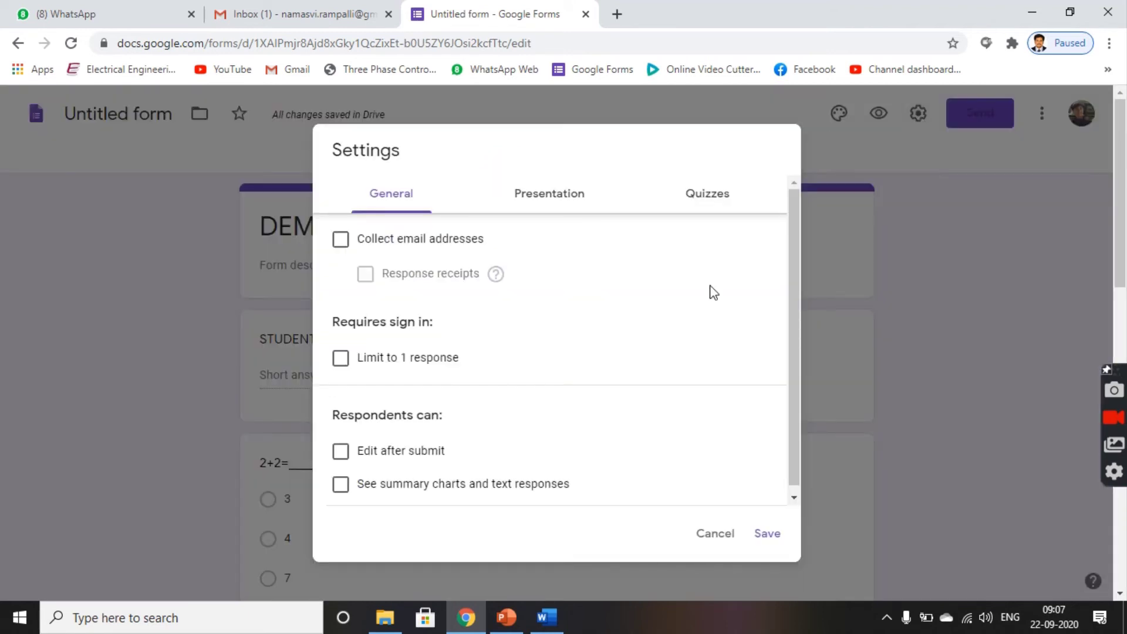
{"action": "left_click", "coordinate": [714, 209]}
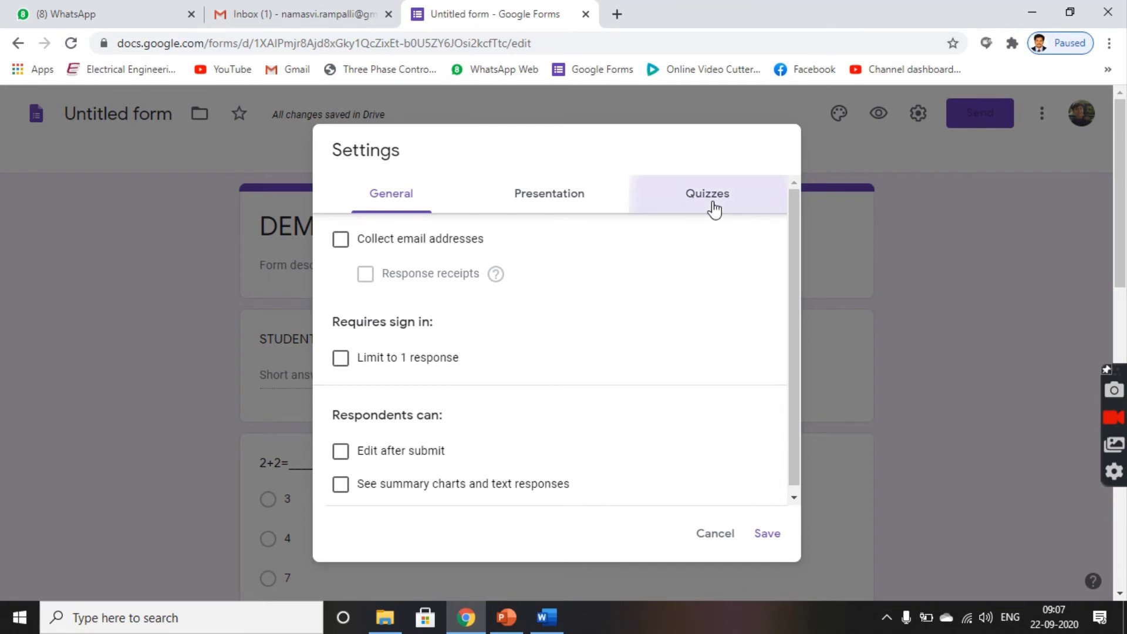
{"action": "left_click", "coordinate": [353, 236]}
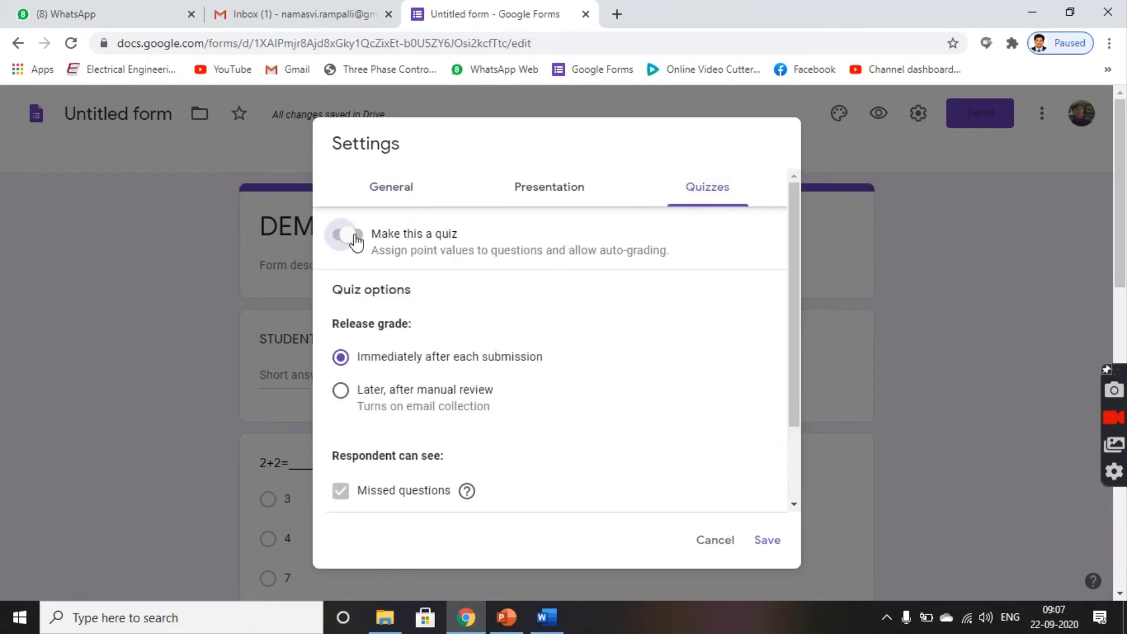
{"action": "left_click", "coordinate": [761, 541]}
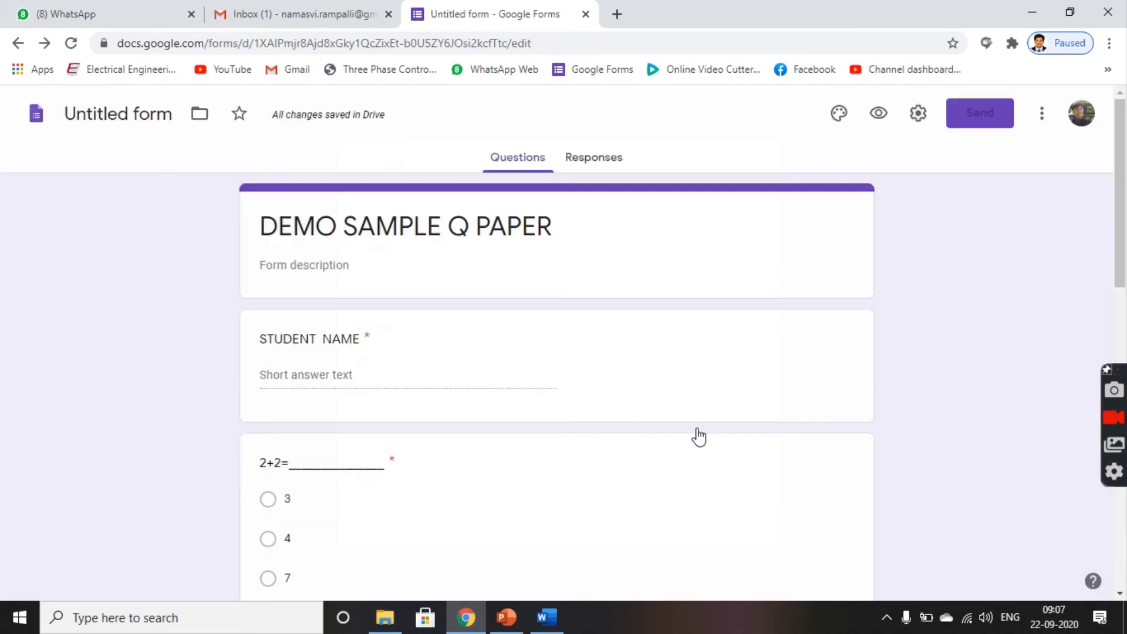
- Mark 4 as the correct answer for the 2+2 question in its answer key
{"action": "scroll", "coordinate": [699, 437], "scroll_direction": "down", "scroll_amount": 6}
{"action": "scroll", "coordinate": [514, 246], "scroll_direction": "up", "scroll_amount": 3}
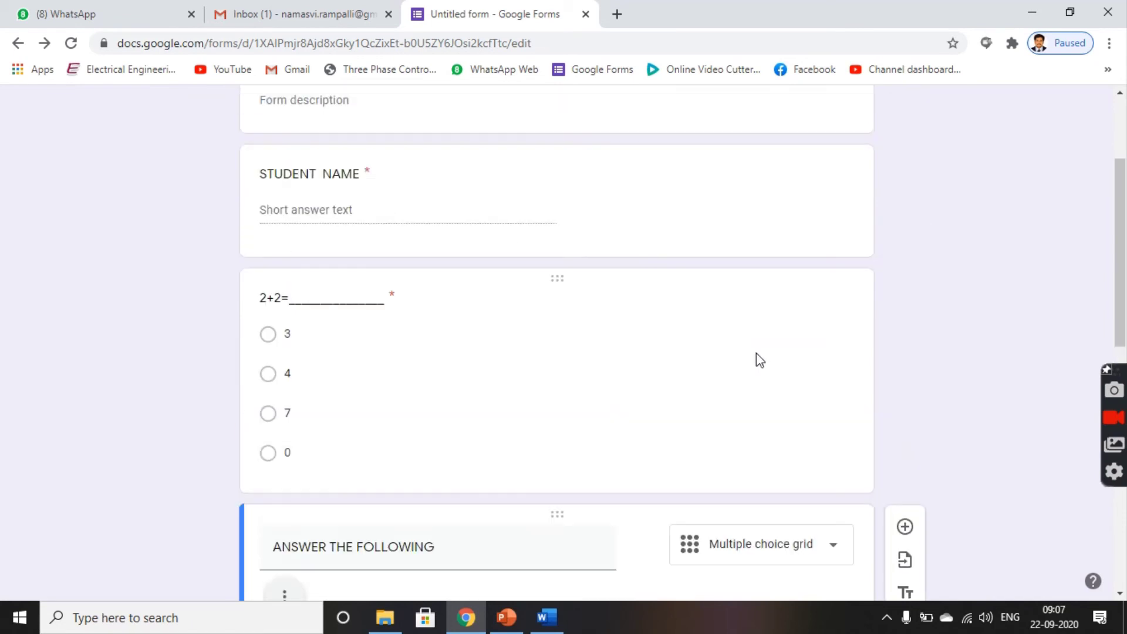
{"action": "left_click", "coordinate": [631, 416]}
{"action": "left_click", "coordinate": [287, 558]}
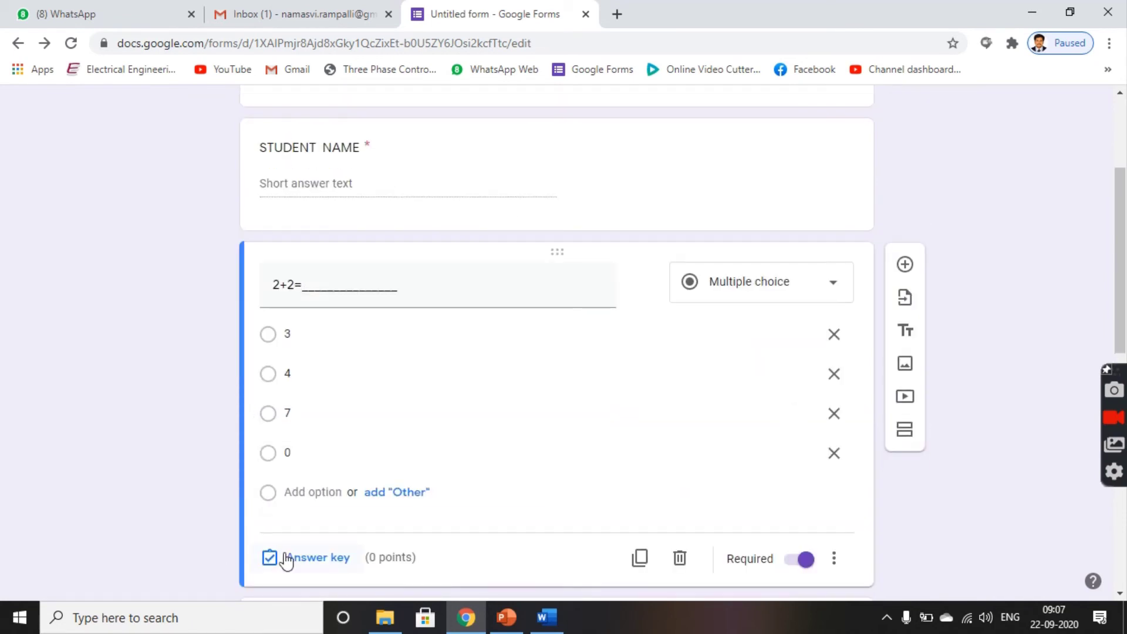
{"action": "left_click", "coordinate": [277, 409]}
{"action": "scroll", "coordinate": [514, 471], "scroll_direction": "down", "scroll_amount": 2}
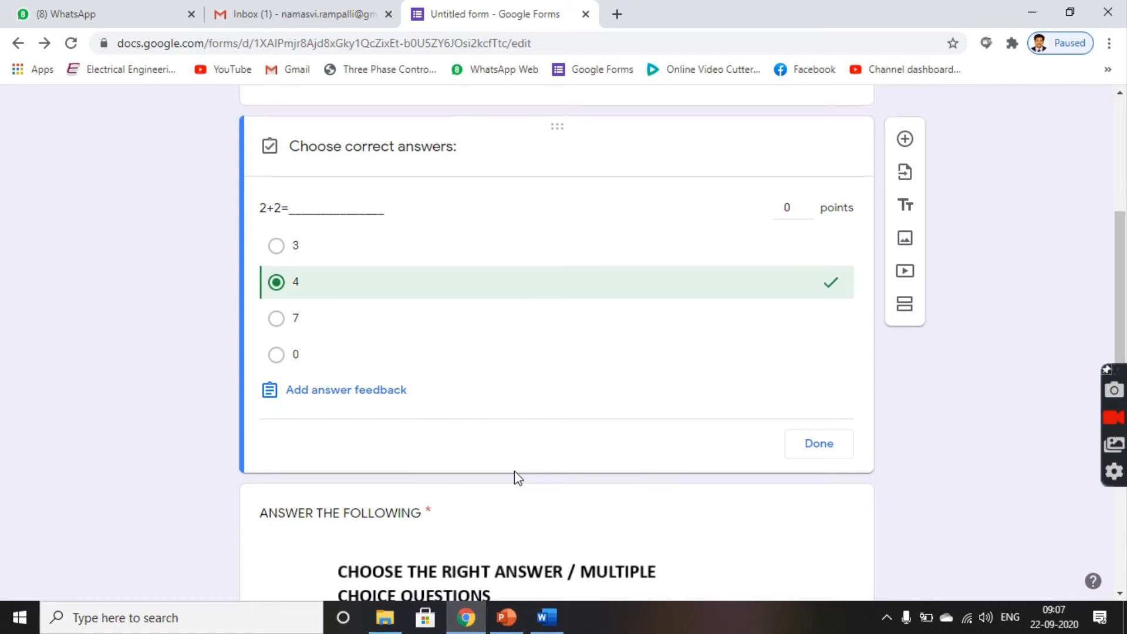
{"action": "left_click", "coordinate": [819, 408]}
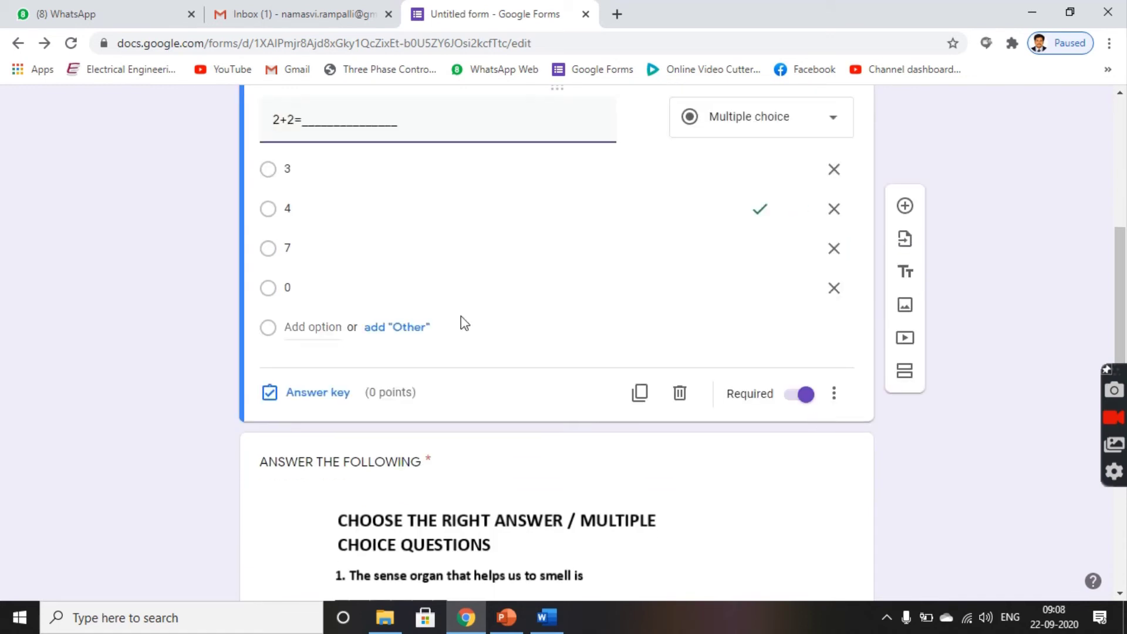
- Set the 2+2 question's value to 1 point
{"action": "left_click", "coordinate": [301, 393]}
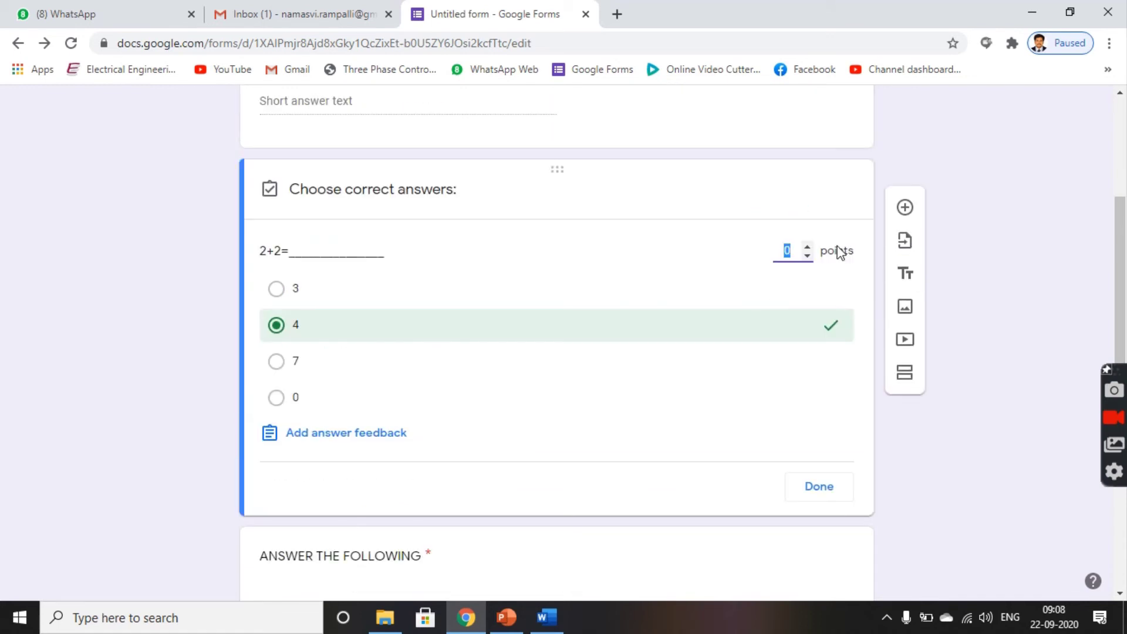
{"action": "left_click", "coordinate": [807, 246]}
{"action": "left_click", "coordinate": [824, 500]}
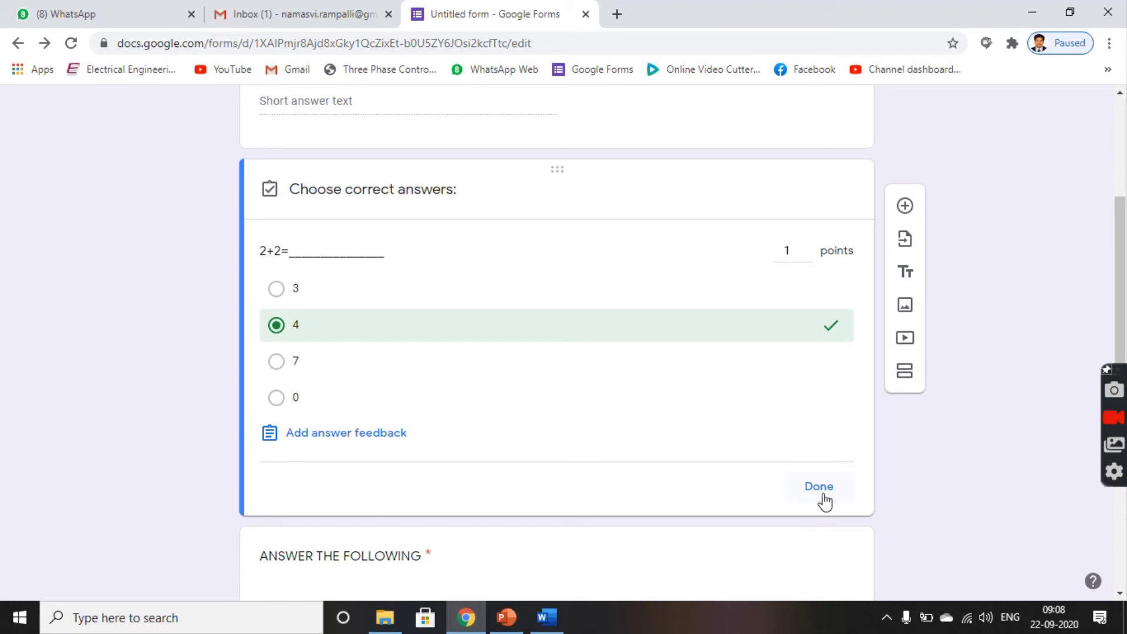
- Change the ANSWER THE FOLLOWING question's type to File upload and accept the Drive upload notice
{"action": "scroll", "coordinate": [715, 480], "scroll_direction": "down", "scroll_amount": 3}
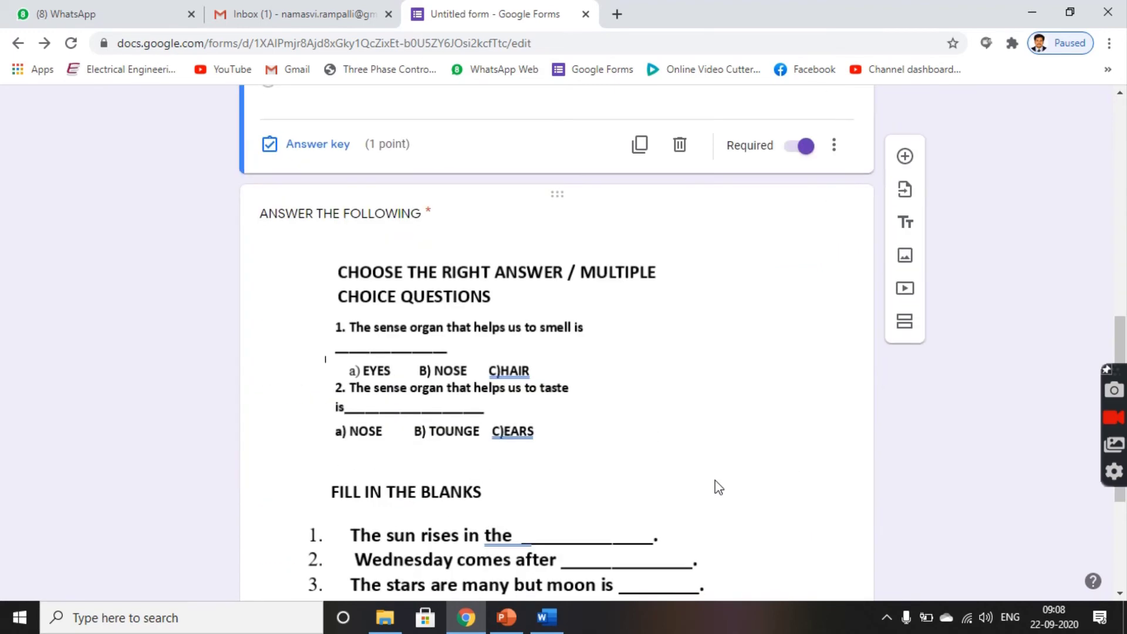
{"action": "scroll", "coordinate": [719, 487], "scroll_direction": "down", "scroll_amount": 3}
{"action": "scroll", "coordinate": [516, 495], "scroll_direction": "down", "scroll_amount": 1}
{"action": "scroll", "coordinate": [647, 268], "scroll_direction": "up", "scroll_amount": 4}
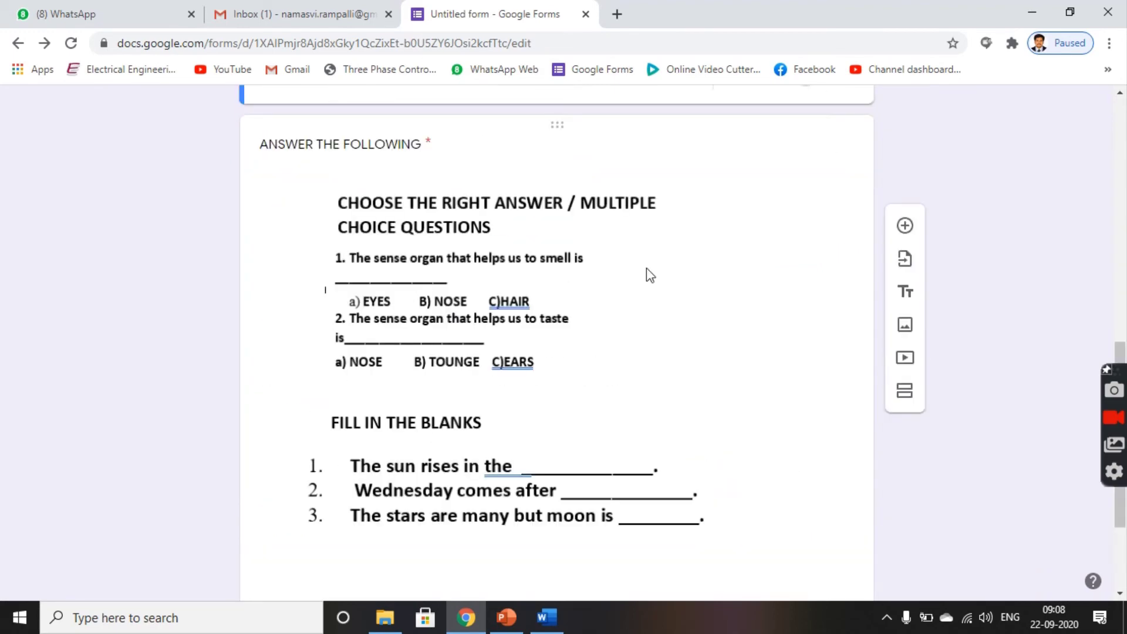
{"action": "left_click", "coordinate": [525, 260]}
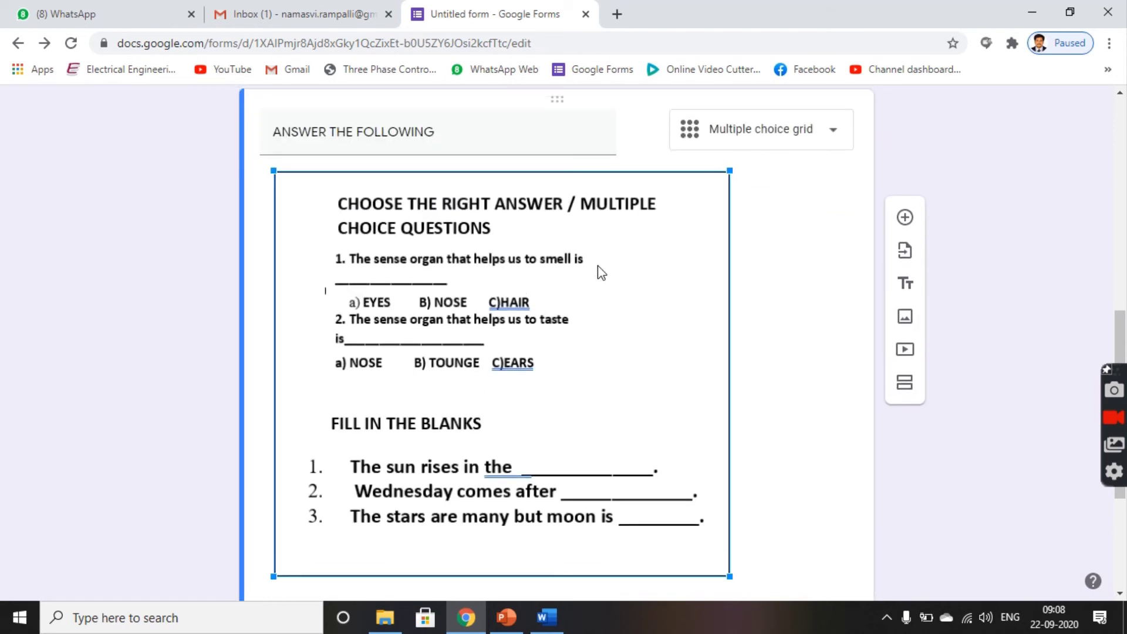
{"action": "scroll", "coordinate": [675, 282], "scroll_direction": "up", "scroll_amount": 3}
{"action": "left_click", "coordinate": [773, 294]}
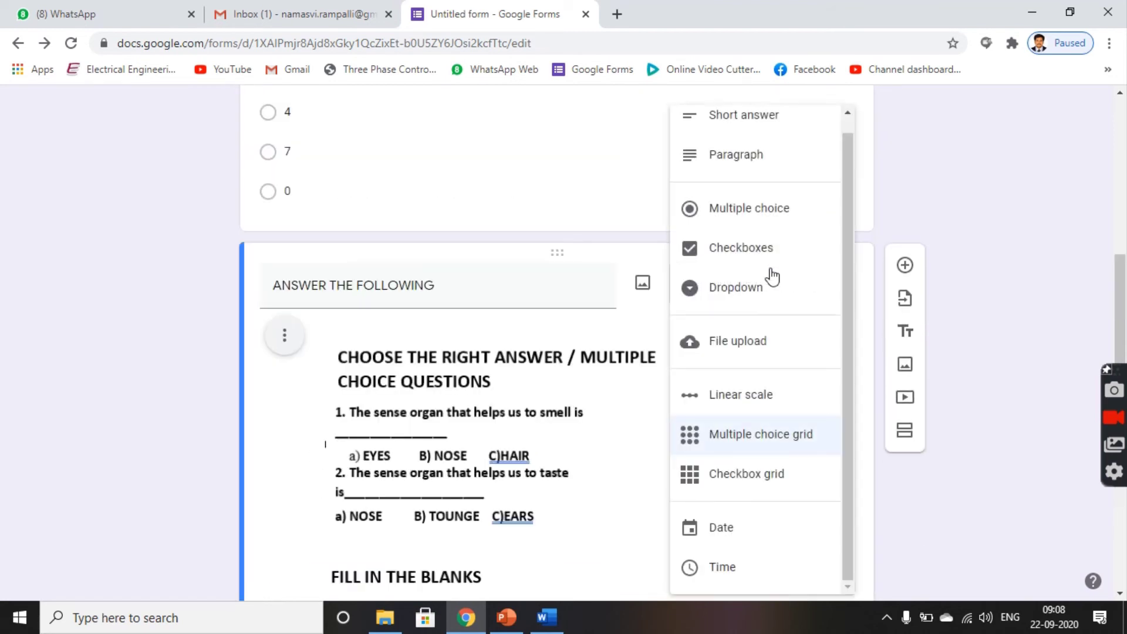
{"action": "left_click", "coordinate": [740, 346]}
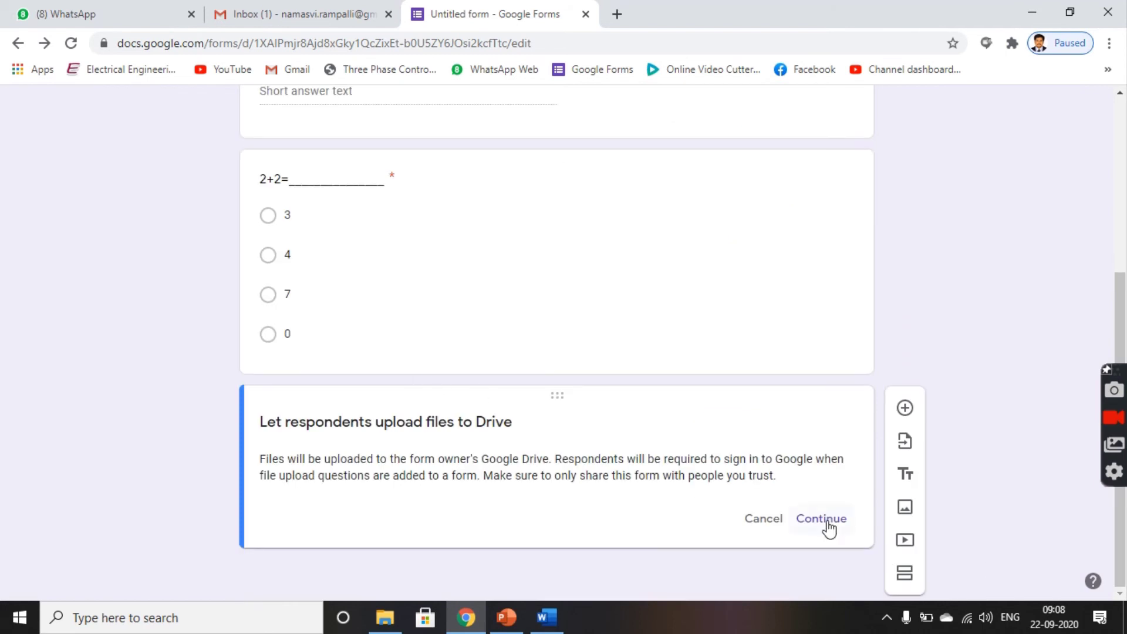
{"action": "left_click", "coordinate": [826, 520]}
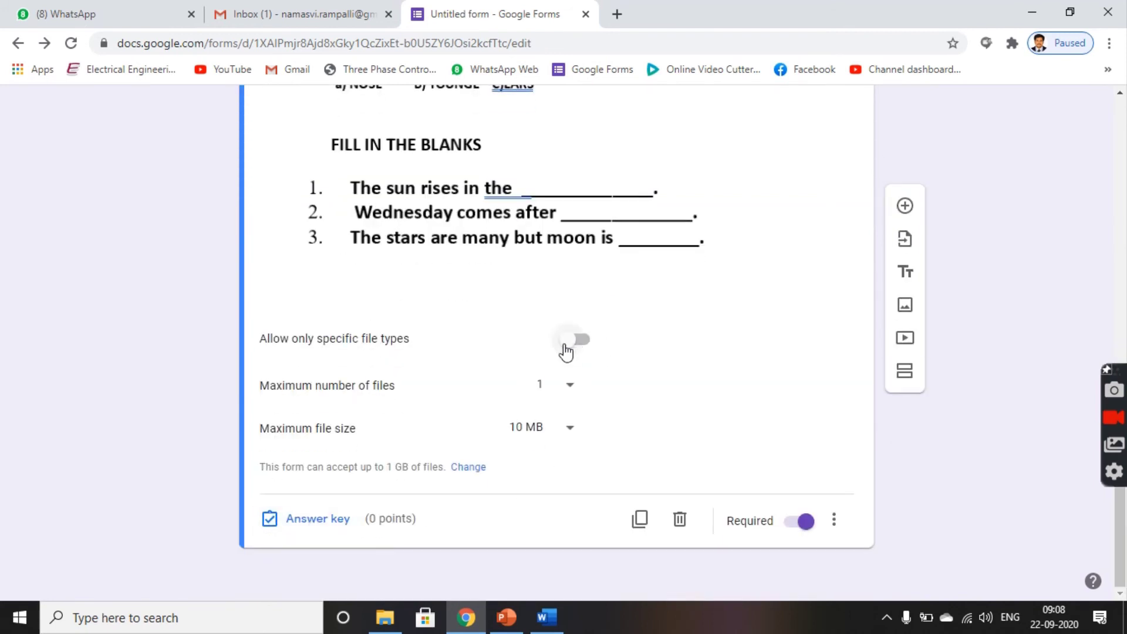
- Allow only PDF file types for the upload and set the maximum number of files to 5
{"action": "left_click", "coordinate": [573, 347]}
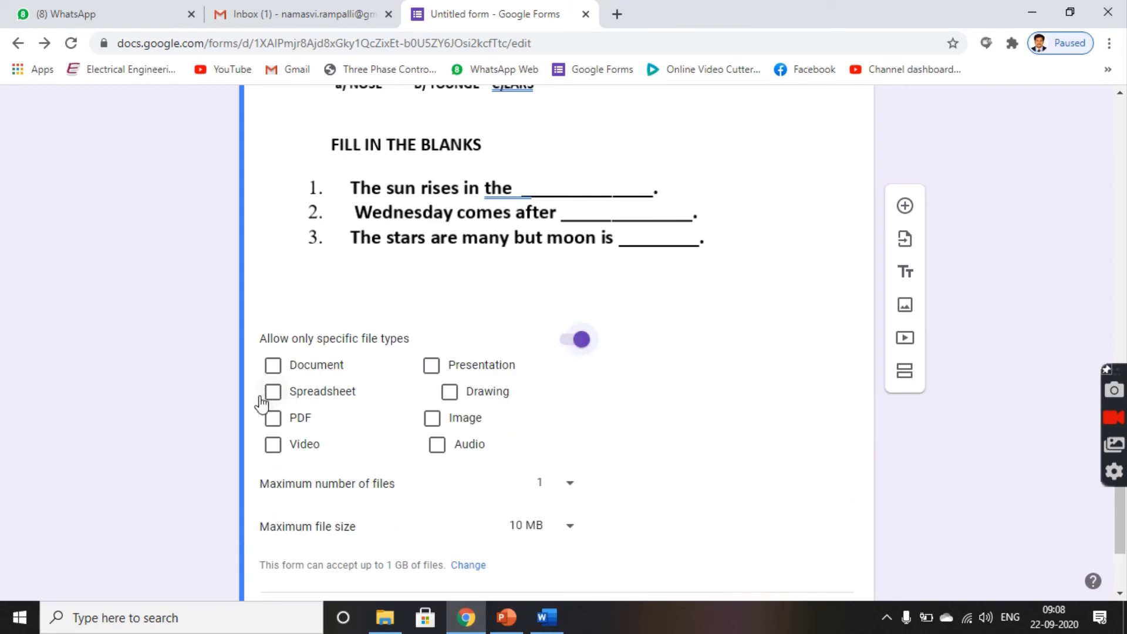
{"action": "left_click", "coordinate": [287, 424]}
{"action": "left_click", "coordinate": [574, 486]}
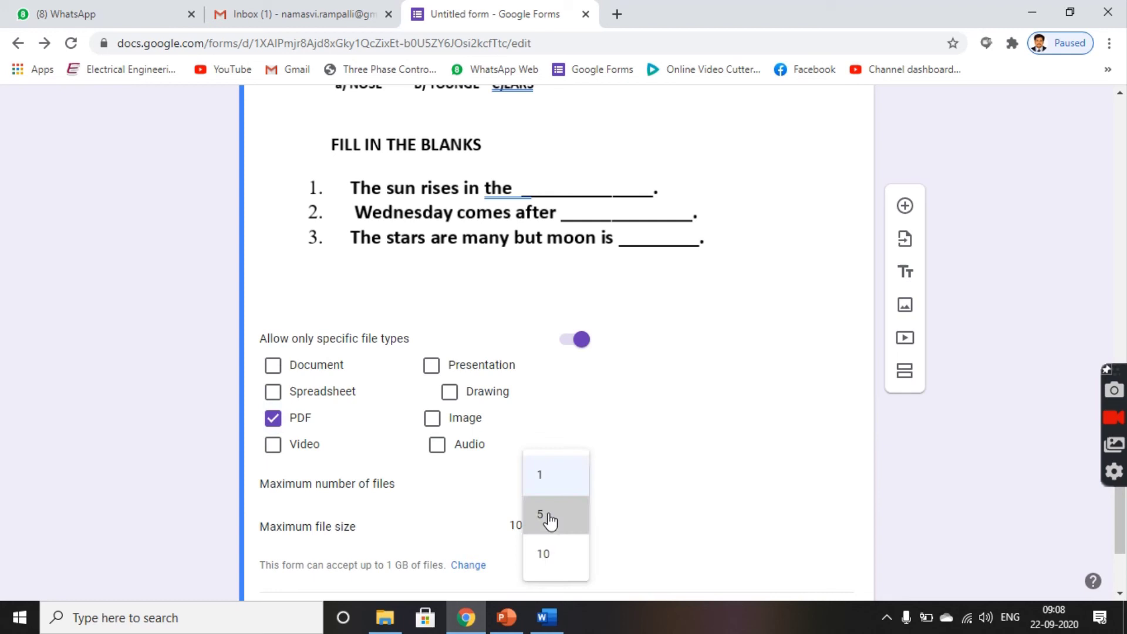
{"action": "left_click", "coordinate": [546, 517]}
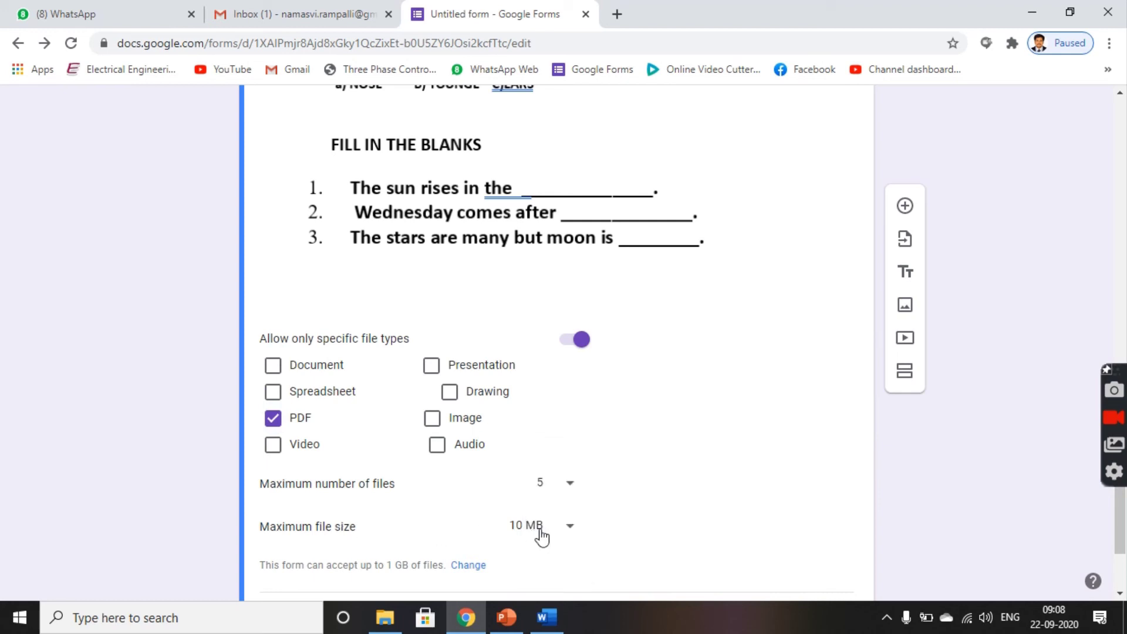
{"action": "scroll", "coordinate": [555, 527], "scroll_direction": "down", "scroll_amount": 2}
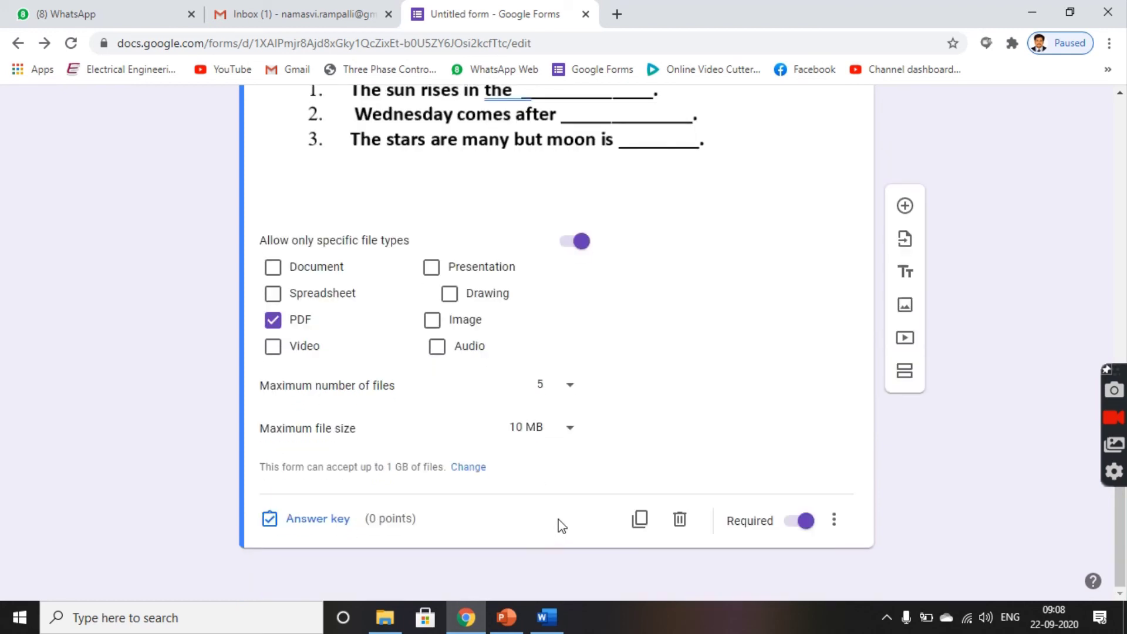
{"action": "scroll", "coordinate": [461, 494], "scroll_direction": "up", "scroll_amount": 3}
{"action": "scroll", "coordinate": [463, 491], "scroll_direction": "up", "scroll_amount": 7}
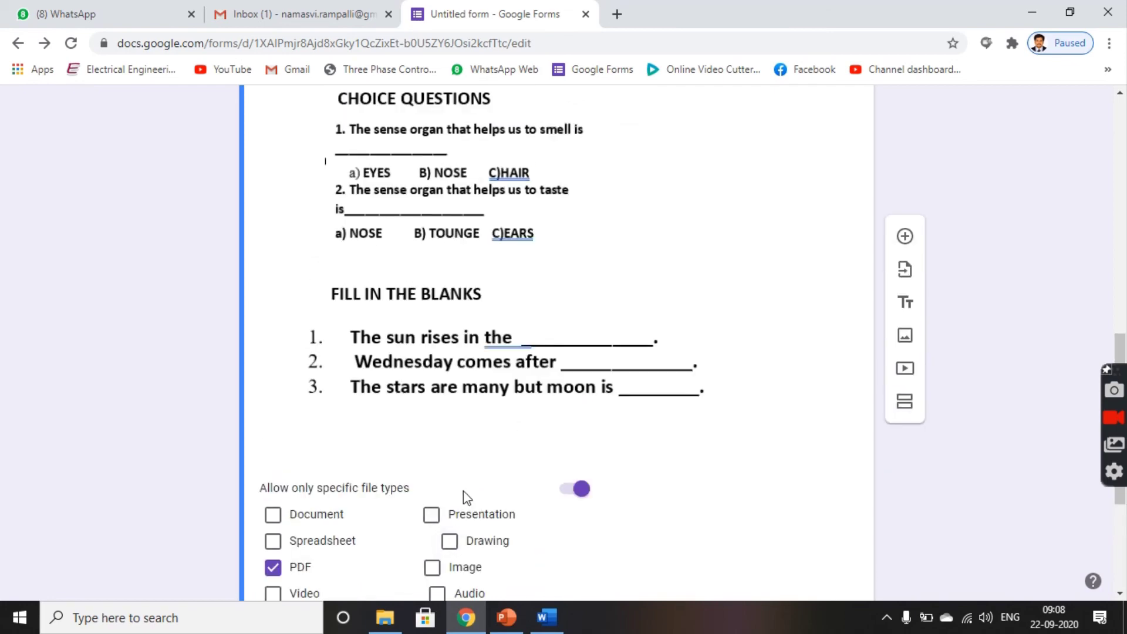
{"action": "scroll", "coordinate": [464, 491], "scroll_direction": "down", "scroll_amount": 8}
{"action": "scroll", "coordinate": [466, 493], "scroll_direction": "down", "scroll_amount": 2}
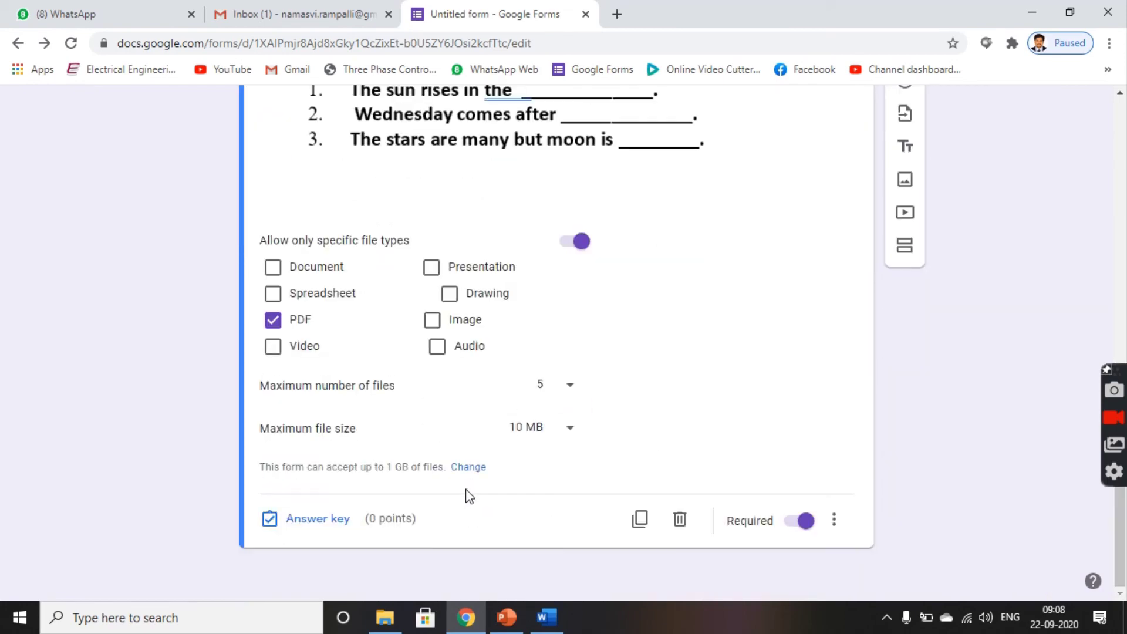
{"action": "scroll", "coordinate": [462, 491], "scroll_direction": "up", "scroll_amount": 7}
{"action": "scroll", "coordinate": [704, 416], "scroll_direction": "up", "scroll_amount": 10}
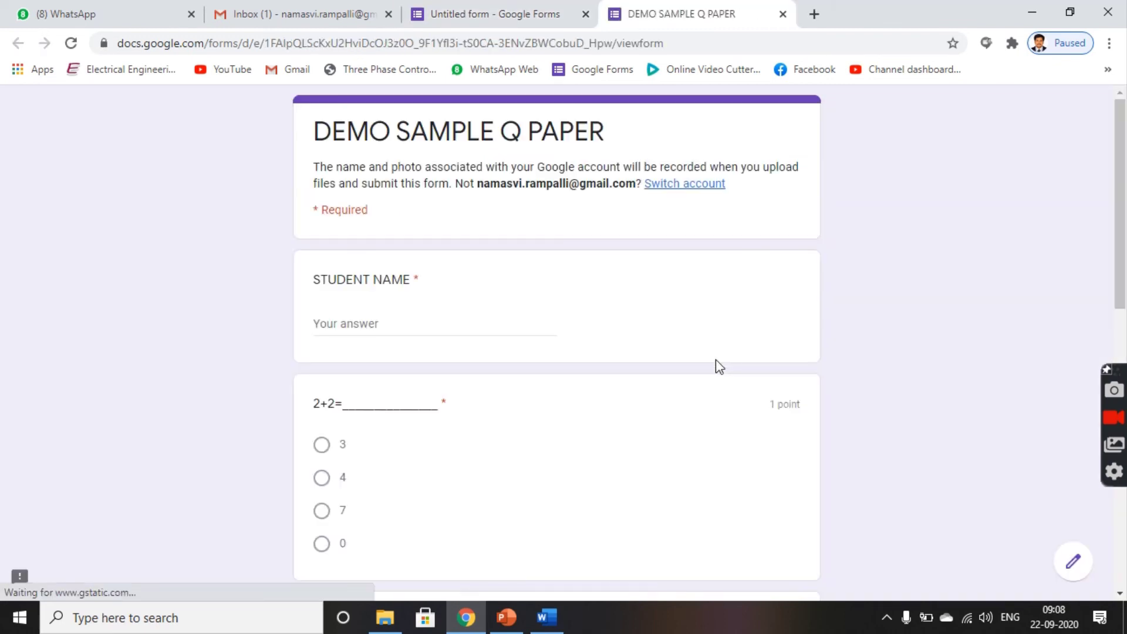
- Scroll through the DEMO SAMPLE Q PAPER preview, checking the student name, 2+2 and file upload questions
{"action": "scroll", "coordinate": [477, 235], "scroll_direction": "down", "scroll_amount": 4}
{"action": "scroll", "coordinate": [514, 292], "scroll_direction": "down", "scroll_amount": 7}
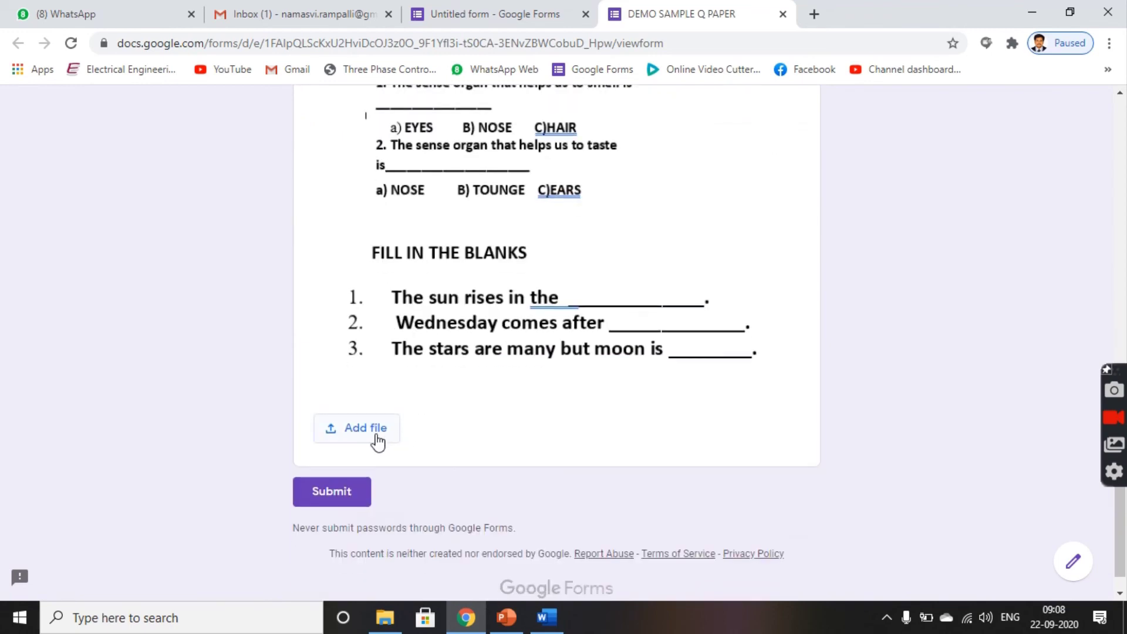
{"action": "scroll", "coordinate": [378, 441], "scroll_direction": "up", "scroll_amount": 3}
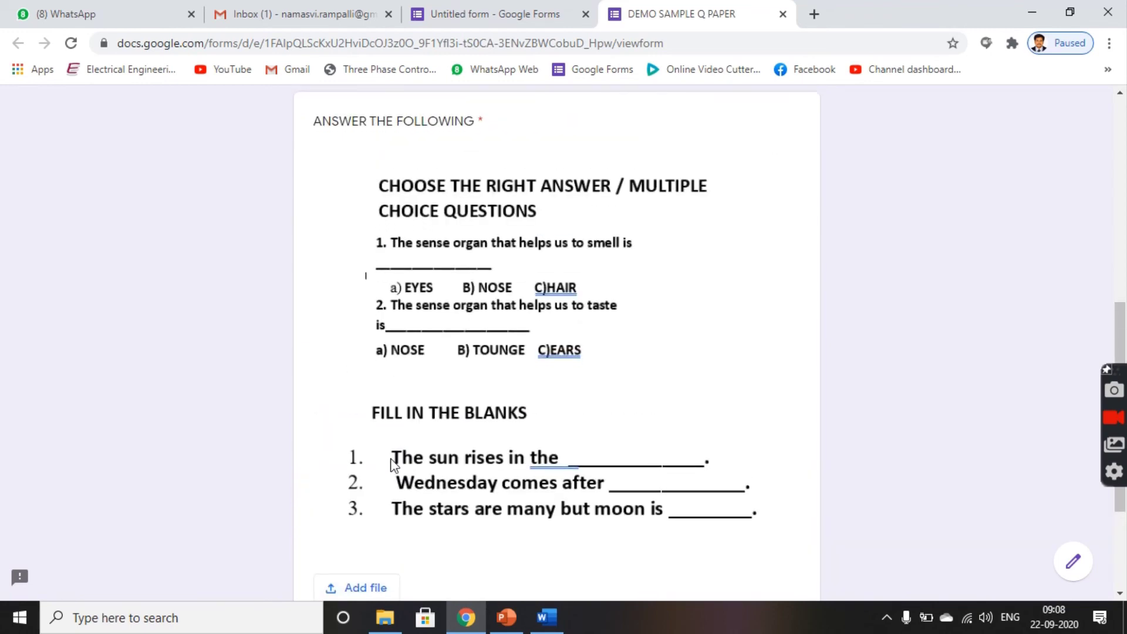
{"action": "scroll", "coordinate": [376, 446], "scroll_direction": "down", "scroll_amount": 3}
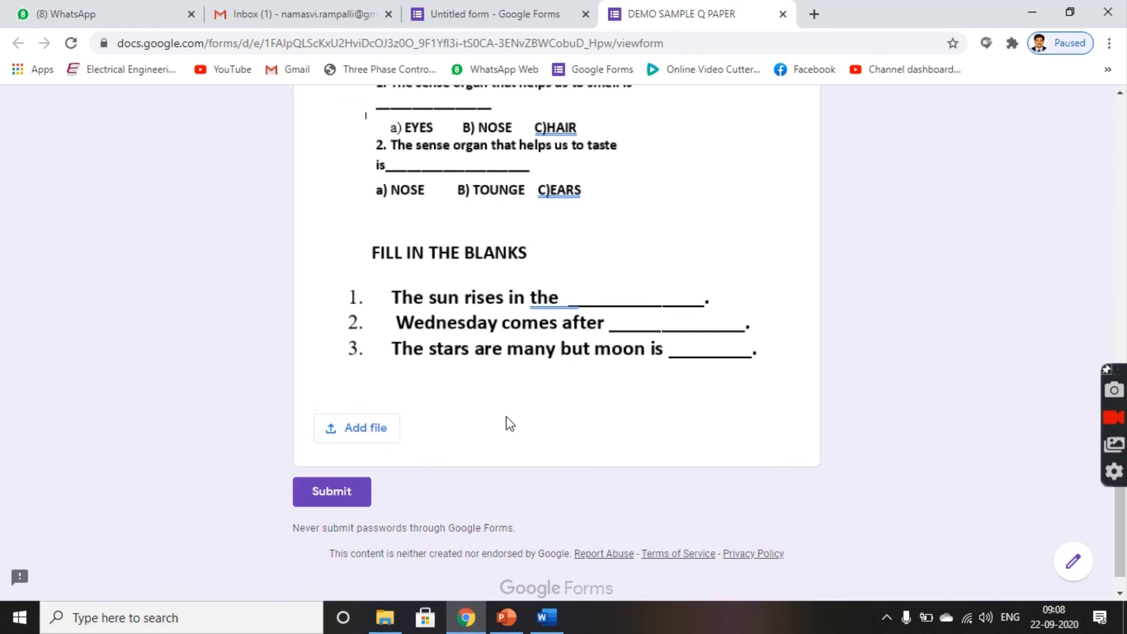
{"action": "scroll", "coordinate": [514, 411], "scroll_direction": "up", "scroll_amount": 10}
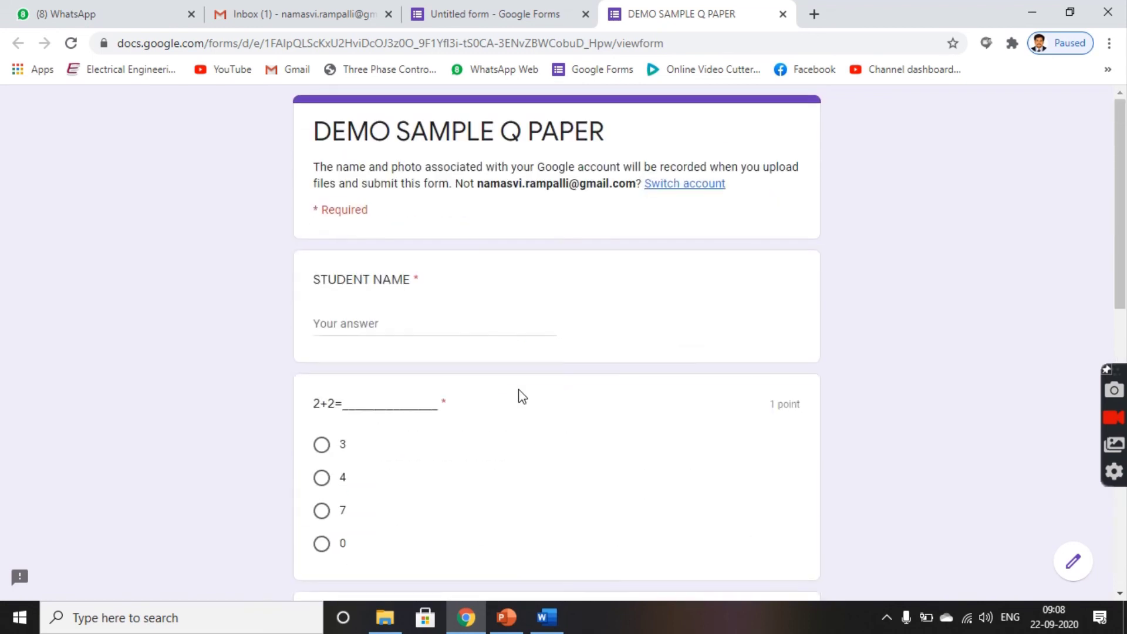
{"action": "scroll", "coordinate": [522, 397], "scroll_direction": "down", "scroll_amount": 5}
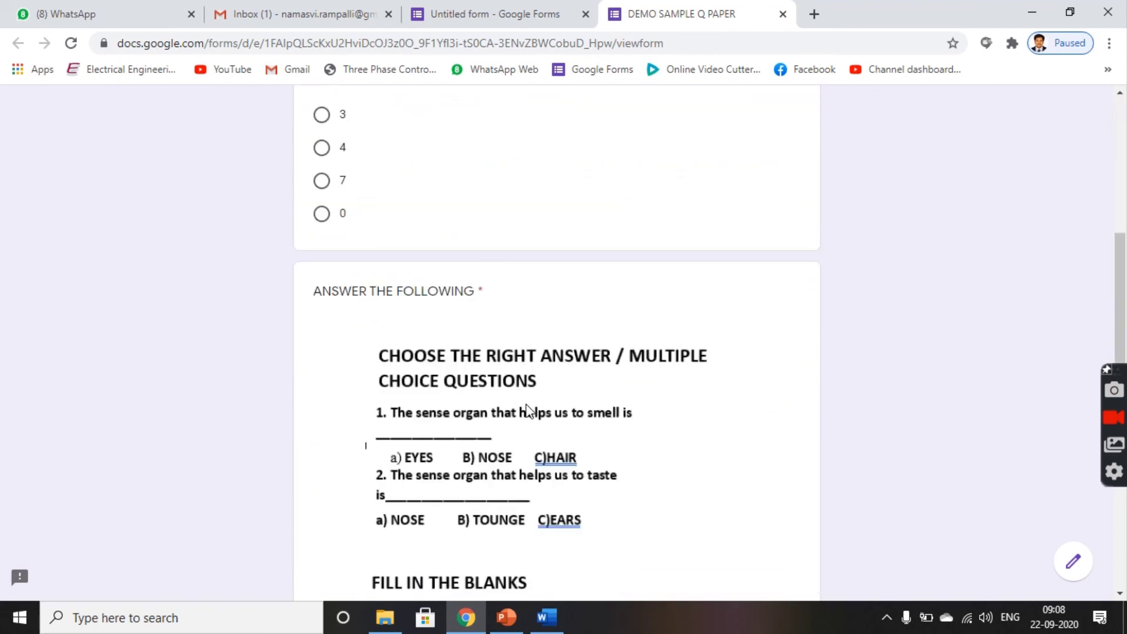
{"action": "scroll", "coordinate": [534, 426], "scroll_direction": "up", "scroll_amount": 5}
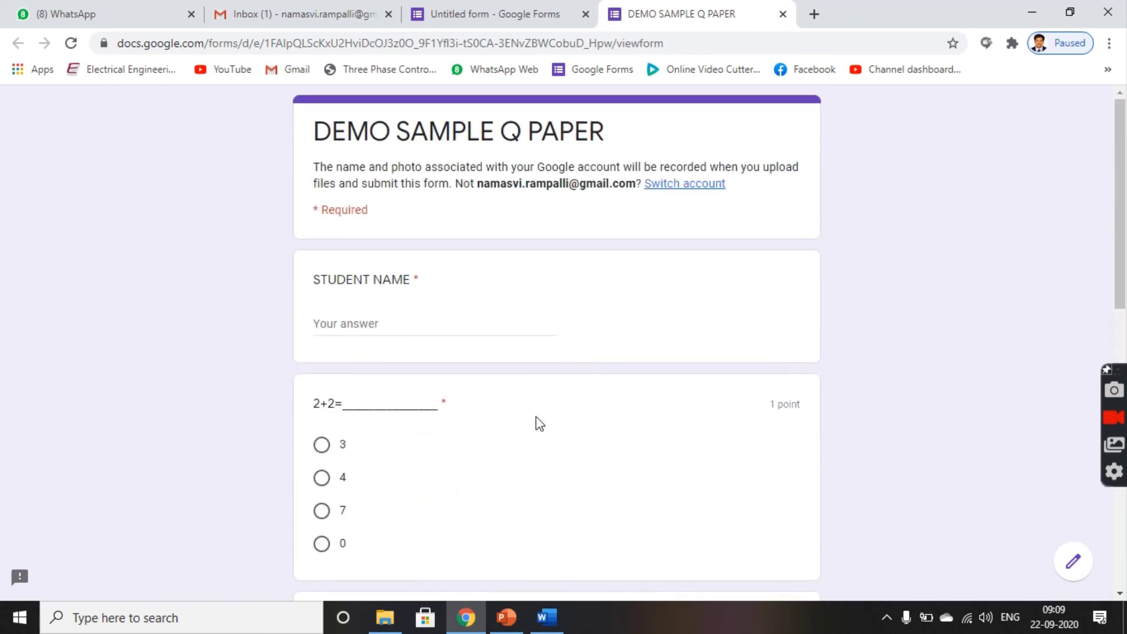